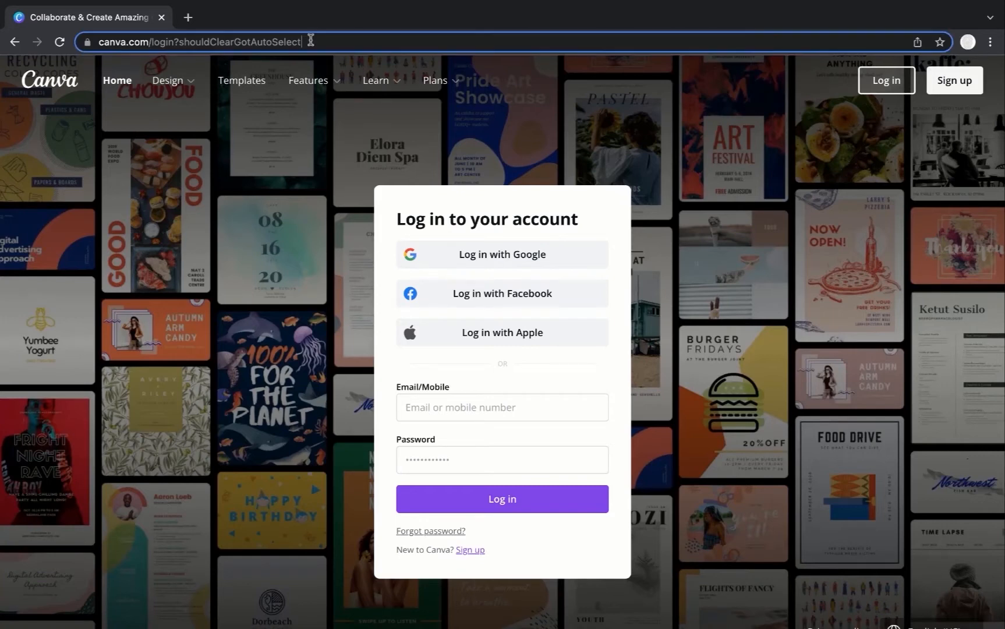
- Open a new browser tab, search Google for canva, and go to the Canva website
{"action": "key", "text": "End"}
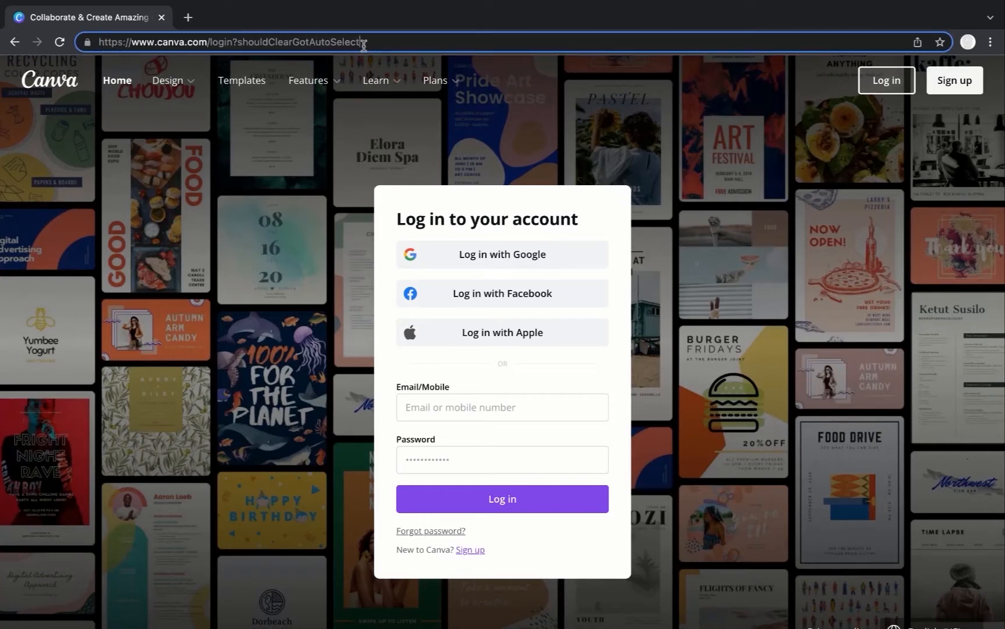
{"action": "left_click", "coordinate": [184, 19]}
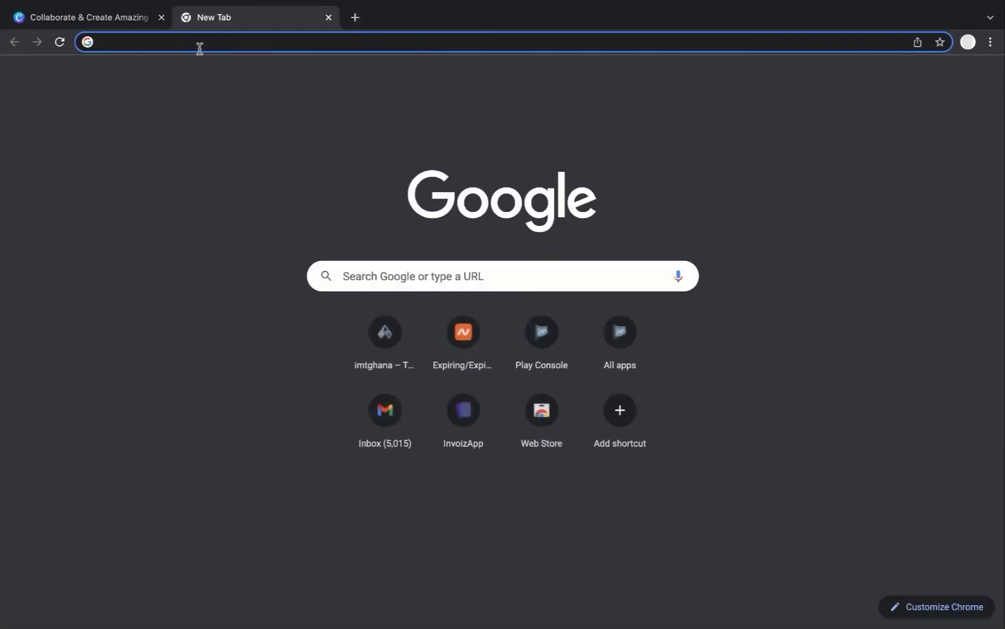
{"action": "type", "text": "can"}
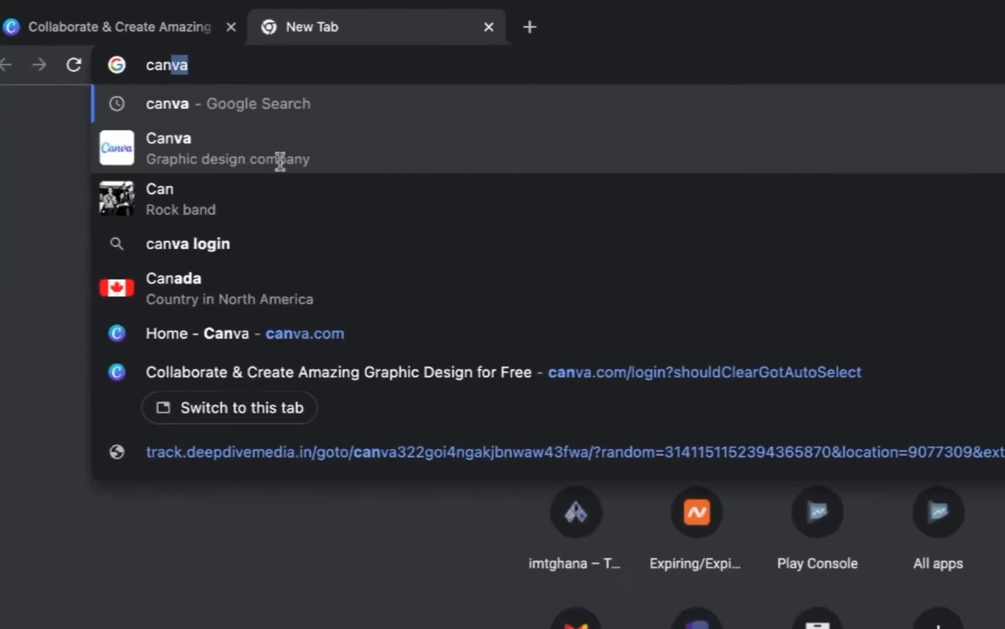
{"action": "left_click", "coordinate": [280, 162]}
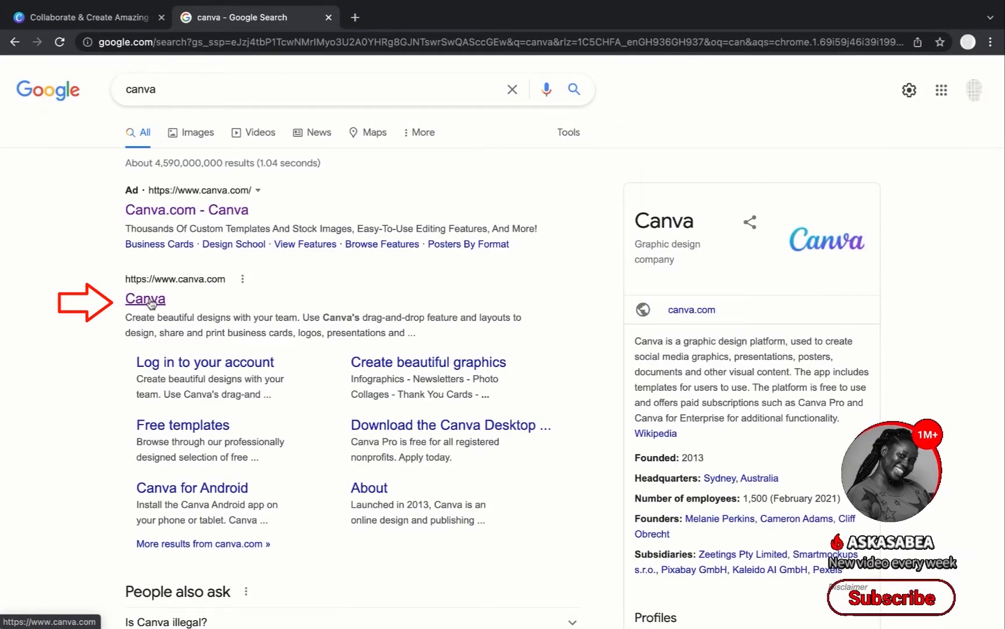
{"action": "left_click", "coordinate": [146, 299]}
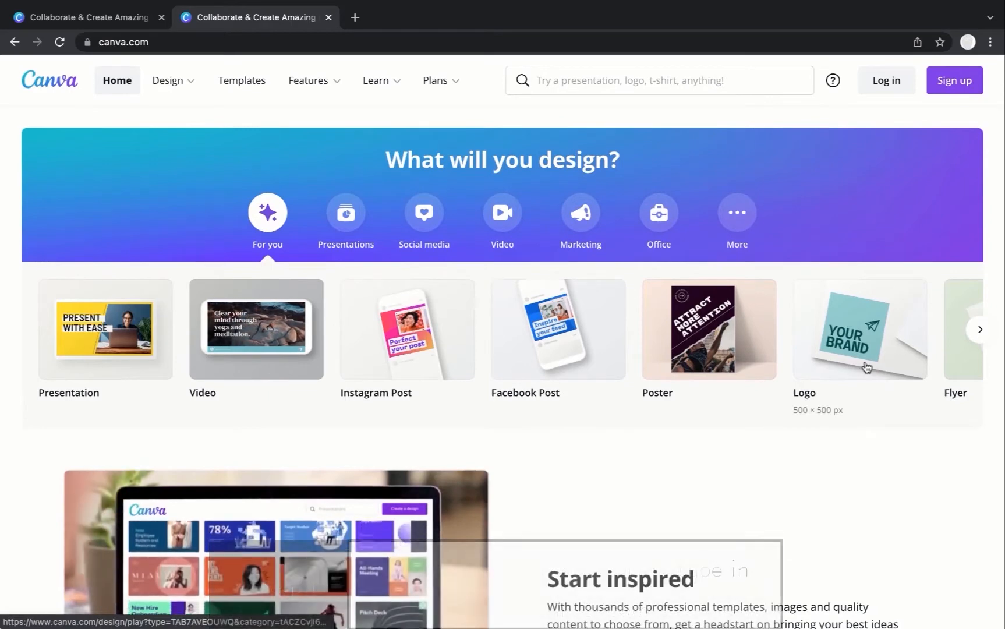
- Browse the design types offered on the Canva home page
{"action": "scroll", "coordinate": [867, 367], "scroll_direction": "down", "scroll_amount": 1}
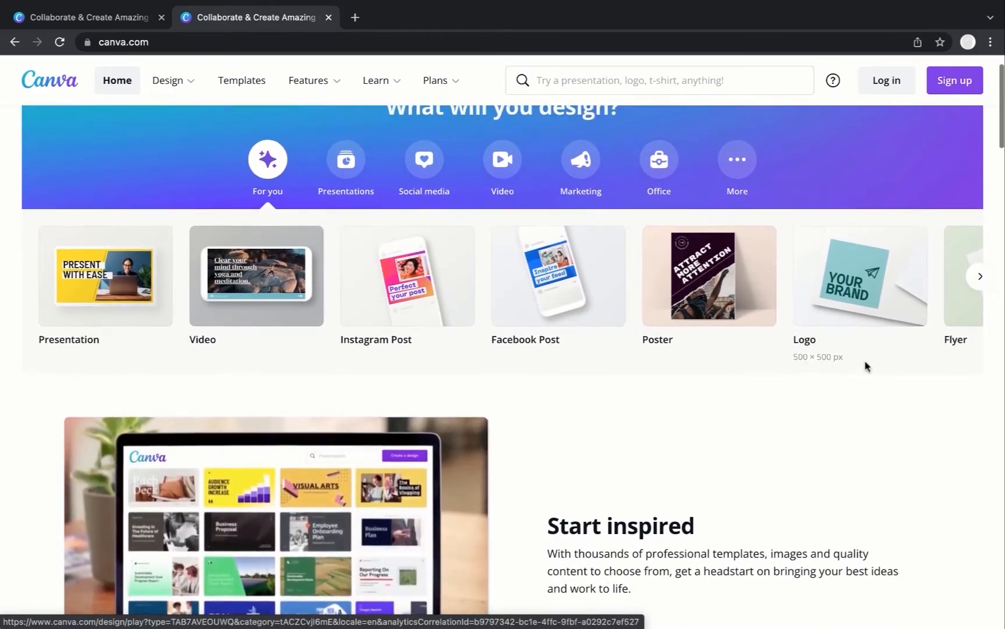
{"action": "scroll", "coordinate": [868, 367], "scroll_direction": "up", "scroll_amount": 1}
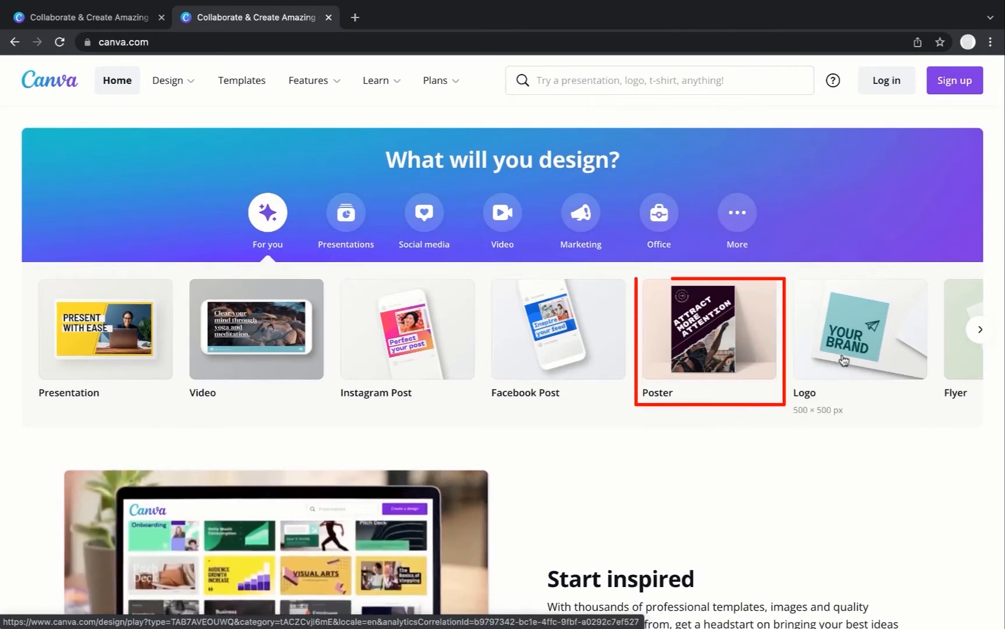
{"action": "left_click", "coordinate": [980, 329]}
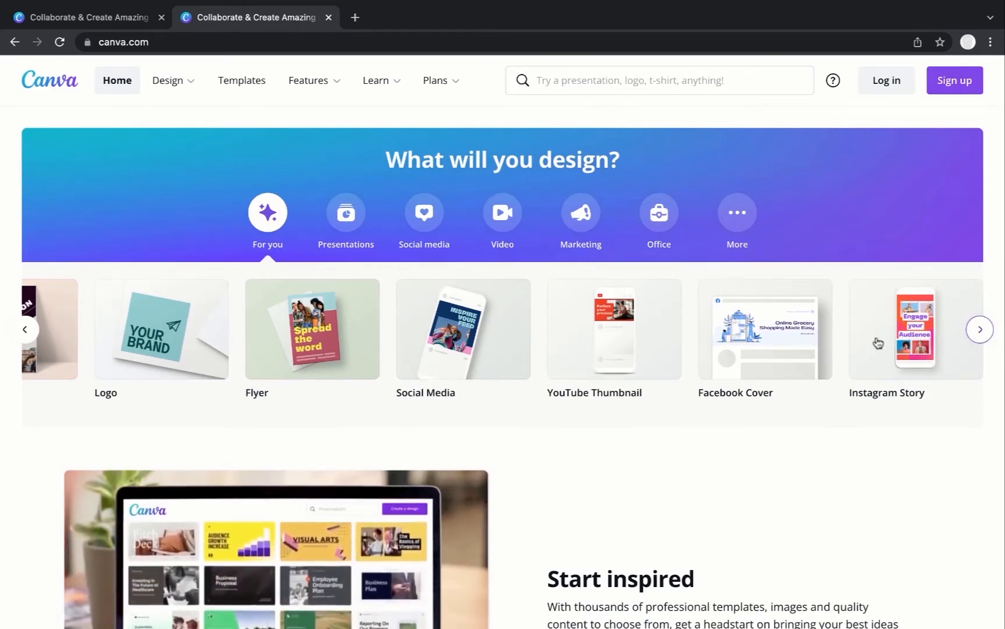
{"action": "scroll", "coordinate": [735, 398], "scroll_direction": "down", "scroll_amount": 1}
{"action": "scroll", "coordinate": [734, 398], "scroll_direction": "up", "scroll_amount": 1}
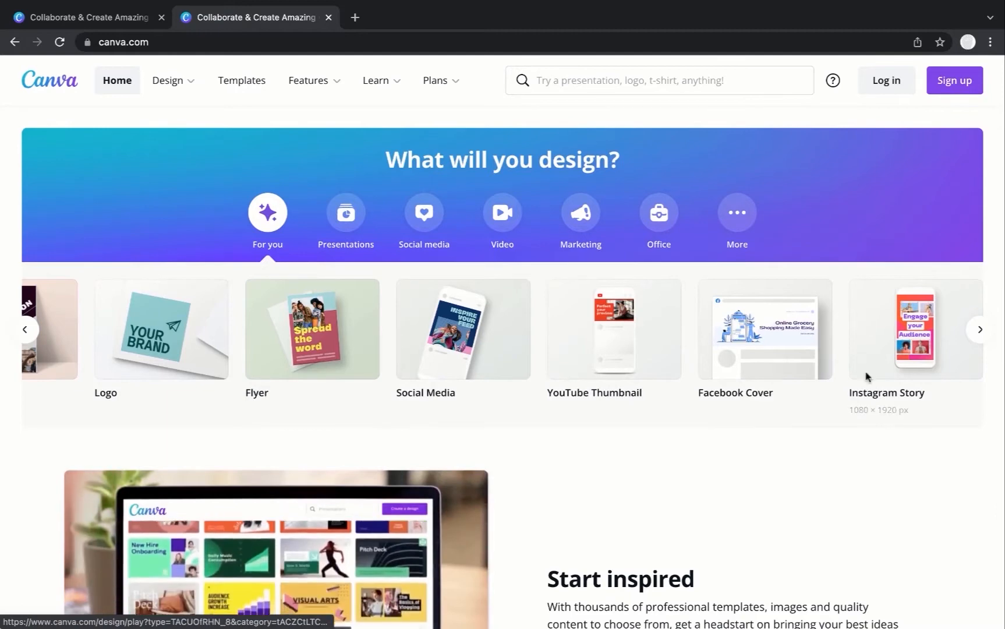
{"action": "scroll", "coordinate": [626, 429], "scroll_direction": "left", "scroll_amount": 5}
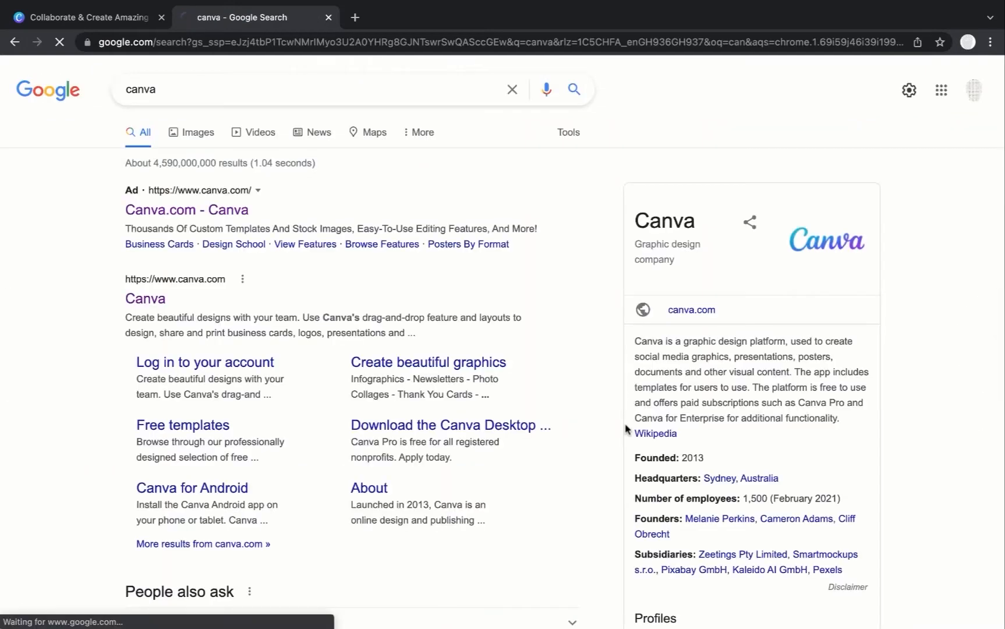
{"action": "scroll", "coordinate": [626, 429], "scroll_direction": "right", "scroll_amount": 5}
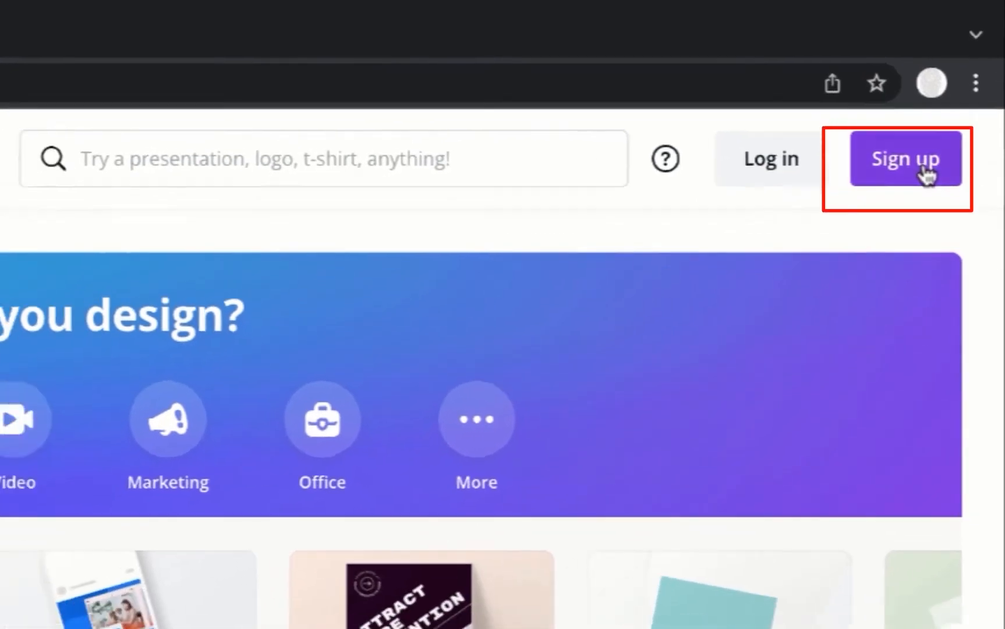
- Open the Canva sign-up options and view the email account creation form
{"action": "left_click", "coordinate": [921, 185]}
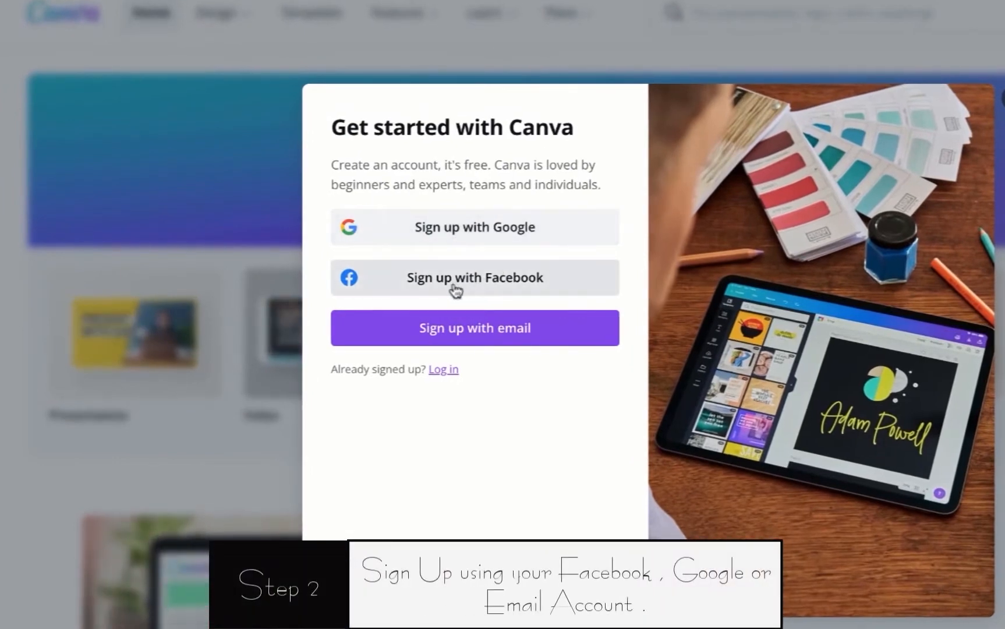
{"action": "left_click", "coordinate": [445, 340]}
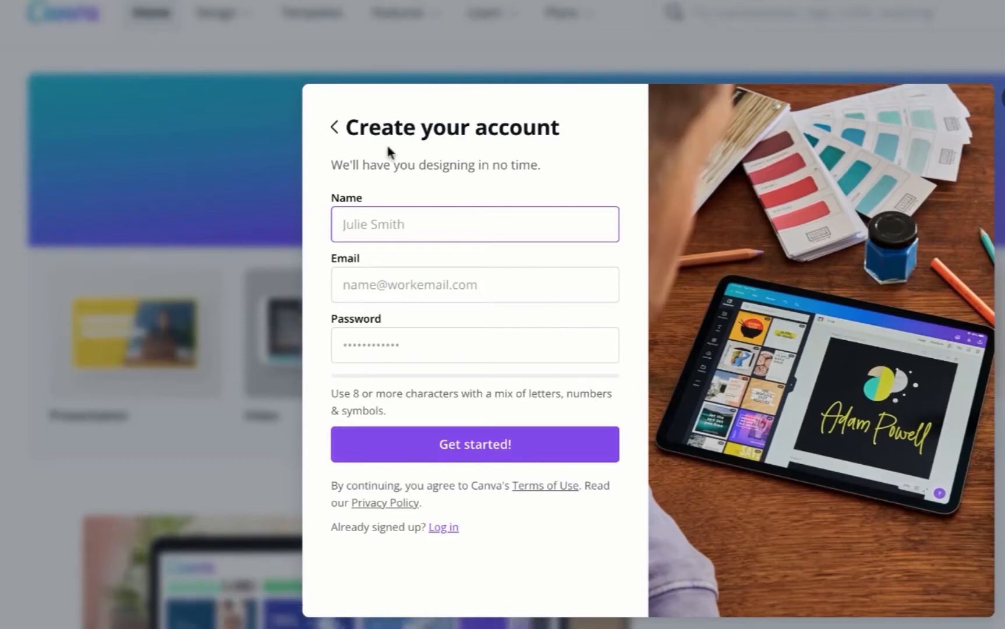
{"action": "left_click", "coordinate": [336, 128]}
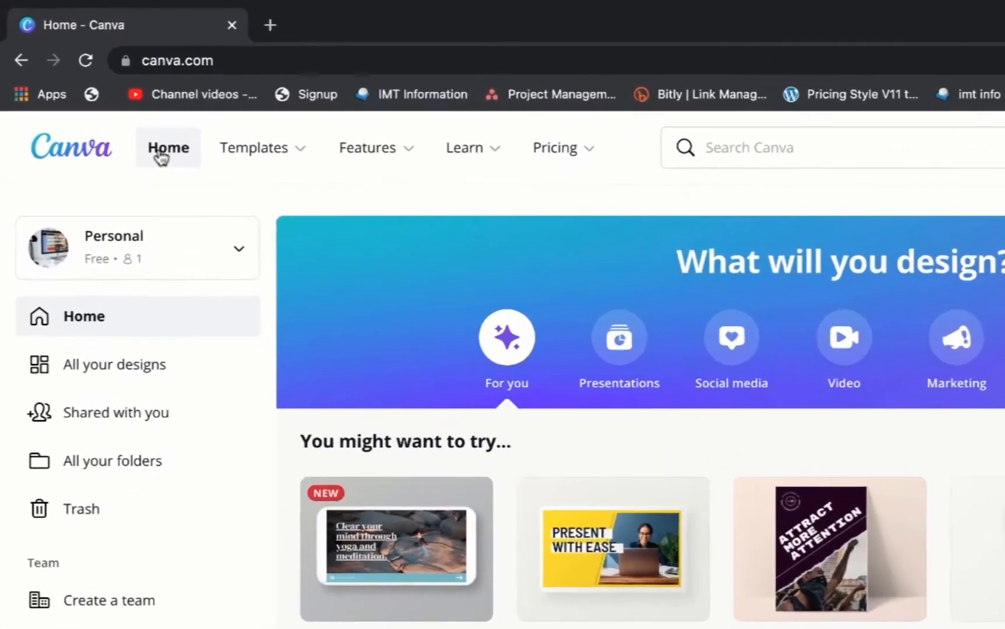
- Open the Instagram post templates, browse them, and open the Brown White Lawyer Agency Instagram Post template
{"action": "mouse_move", "coordinate": [152, 105]}
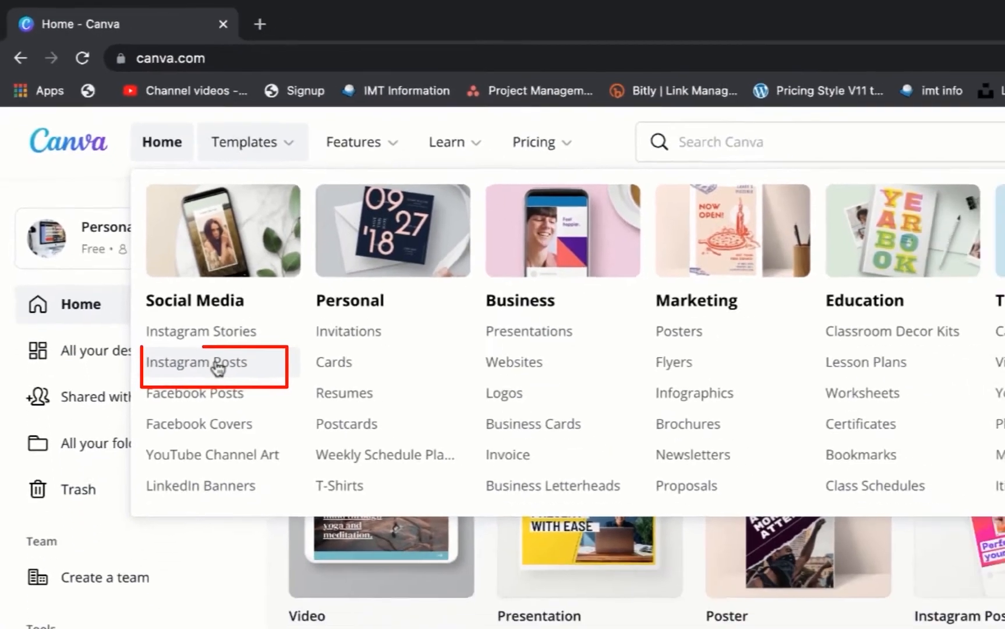
{"action": "left_click", "coordinate": [247, 415]}
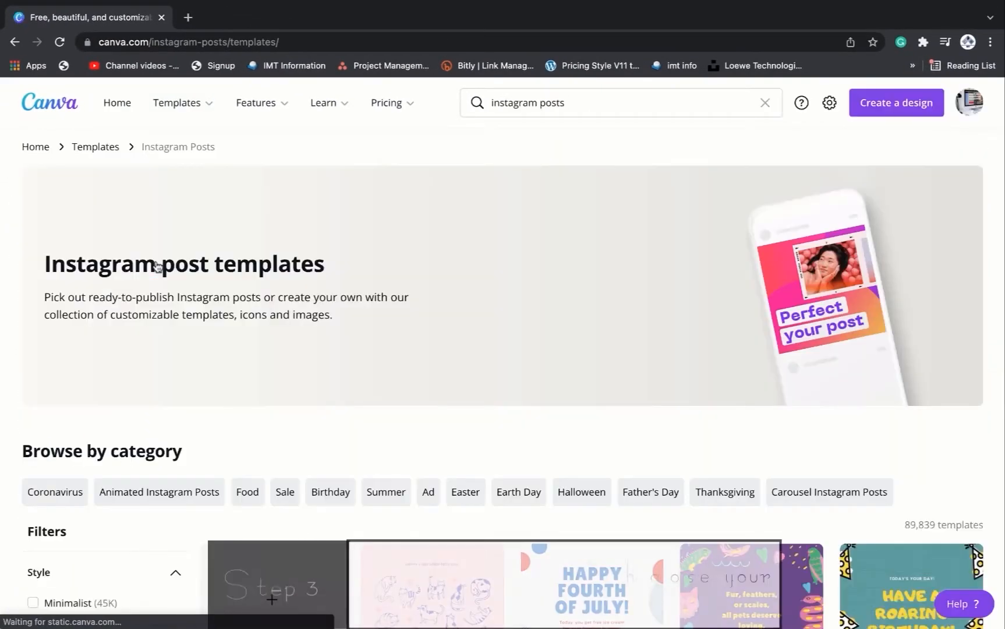
{"action": "scroll", "coordinate": [391, 388], "scroll_direction": "down", "scroll_amount": 6}
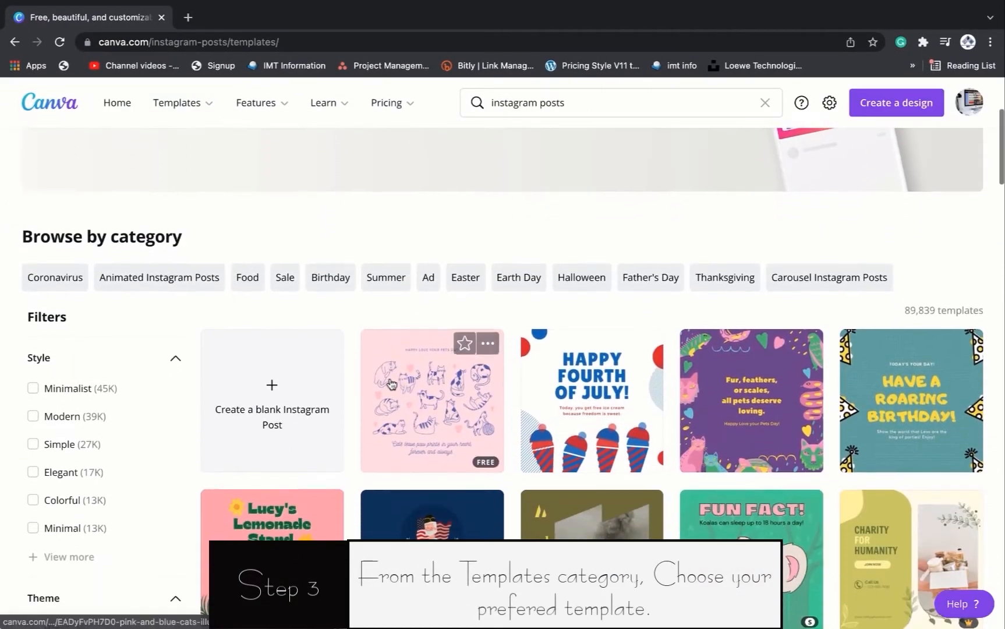
{"action": "scroll", "coordinate": [390, 383], "scroll_direction": "down", "scroll_amount": 7}
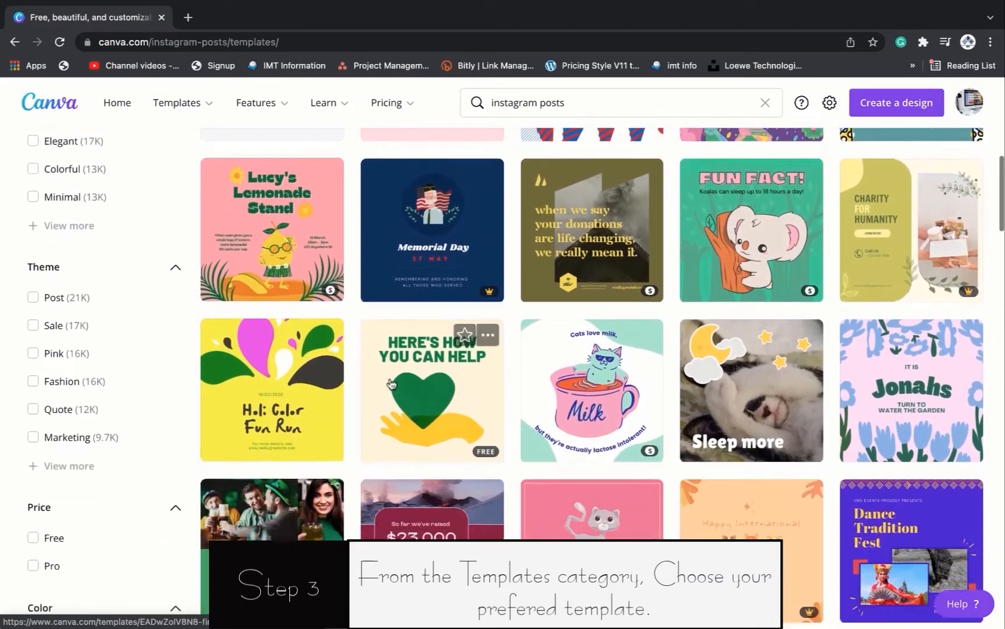
{"action": "scroll", "coordinate": [390, 383], "scroll_direction": "down", "scroll_amount": 4}
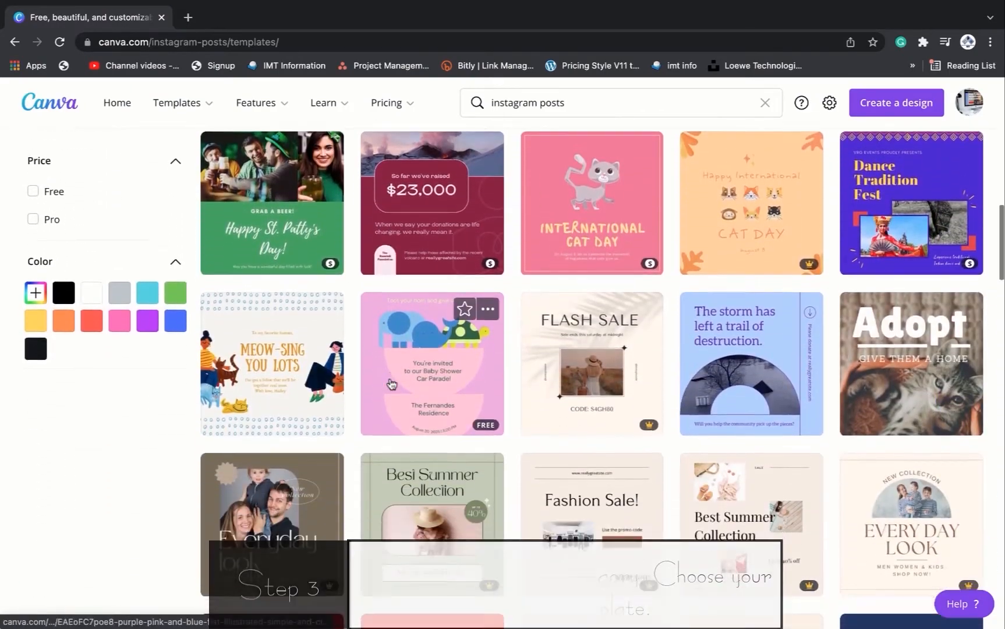
{"action": "scroll", "coordinate": [391, 383], "scroll_direction": "down", "scroll_amount": 1}
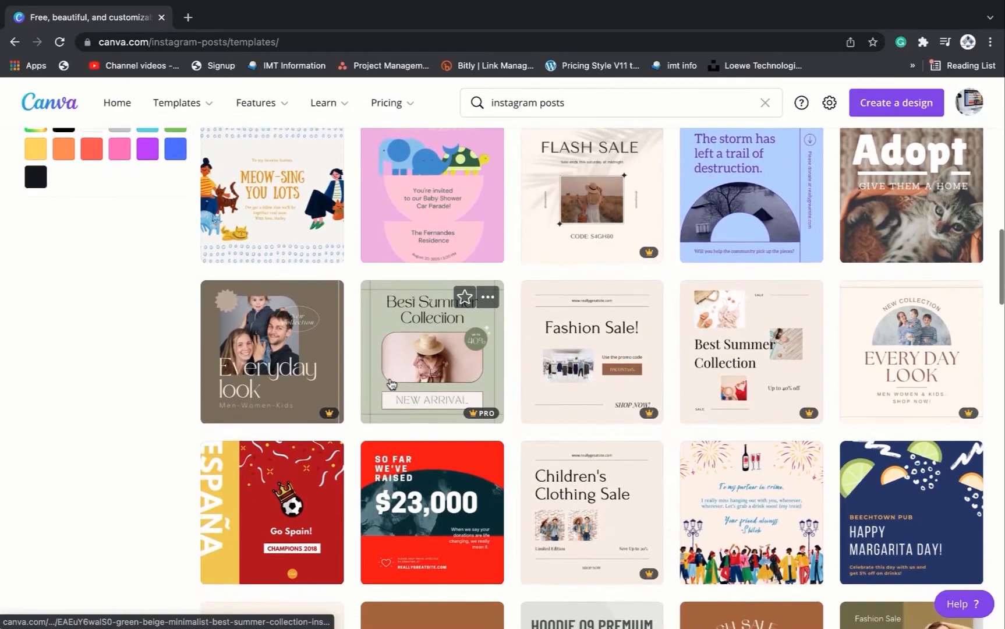
{"action": "scroll", "coordinate": [392, 383], "scroll_direction": "down", "scroll_amount": 4}
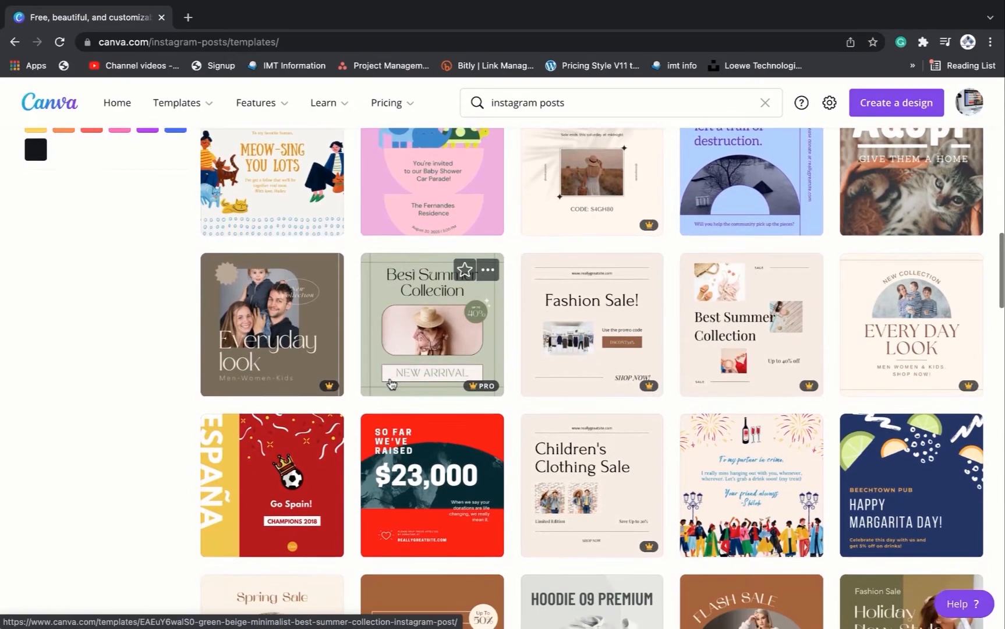
{"action": "scroll", "coordinate": [391, 383], "scroll_direction": "down", "scroll_amount": 6}
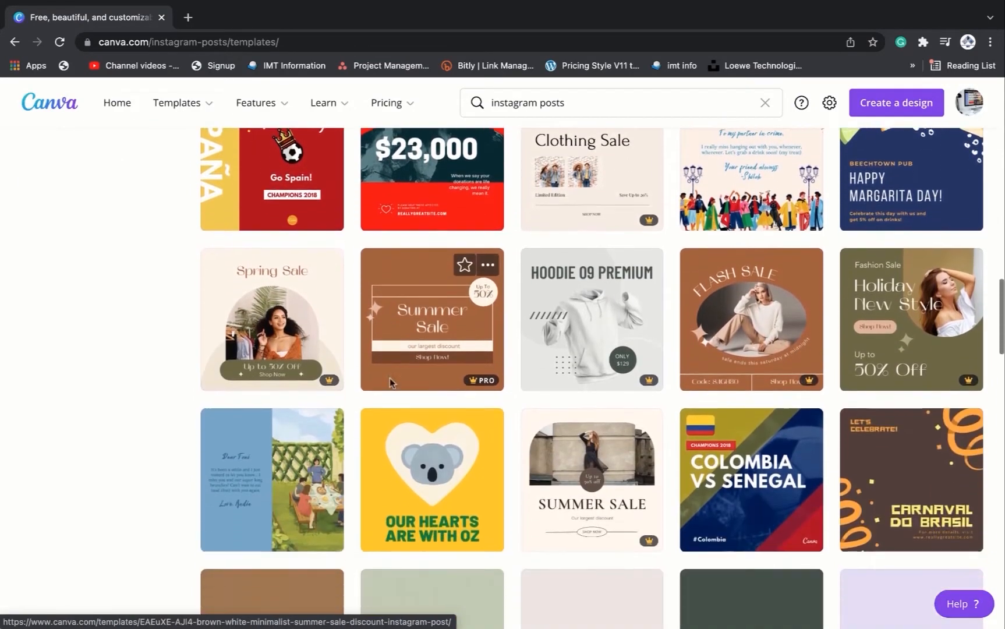
{"action": "scroll", "coordinate": [391, 382], "scroll_direction": "down", "scroll_amount": 5}
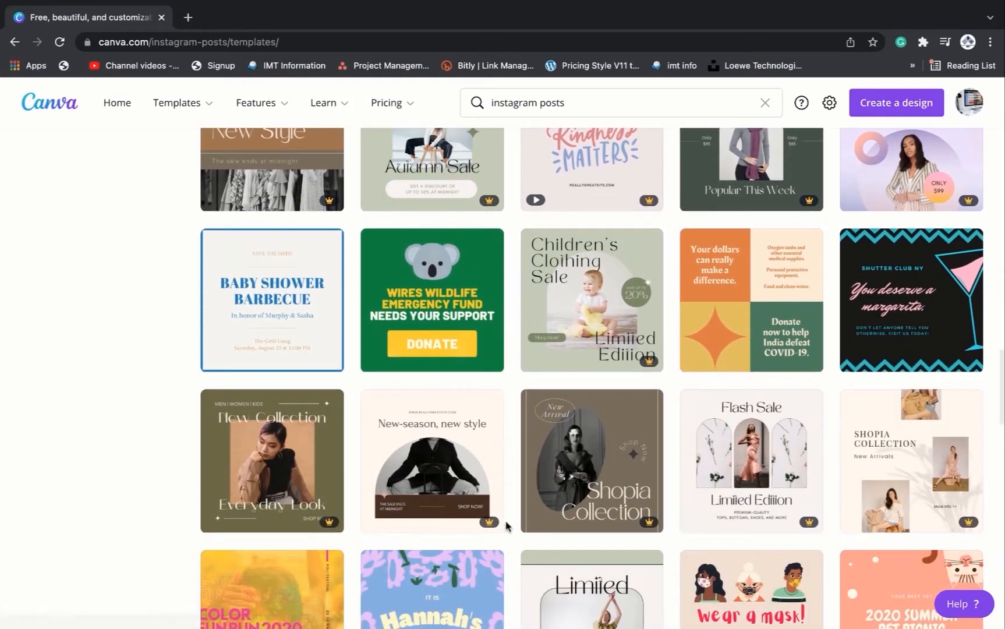
{"action": "scroll", "coordinate": [503, 524], "scroll_direction": "down", "scroll_amount": 4}
{"action": "scroll", "coordinate": [508, 527], "scroll_direction": "down", "scroll_amount": 1}
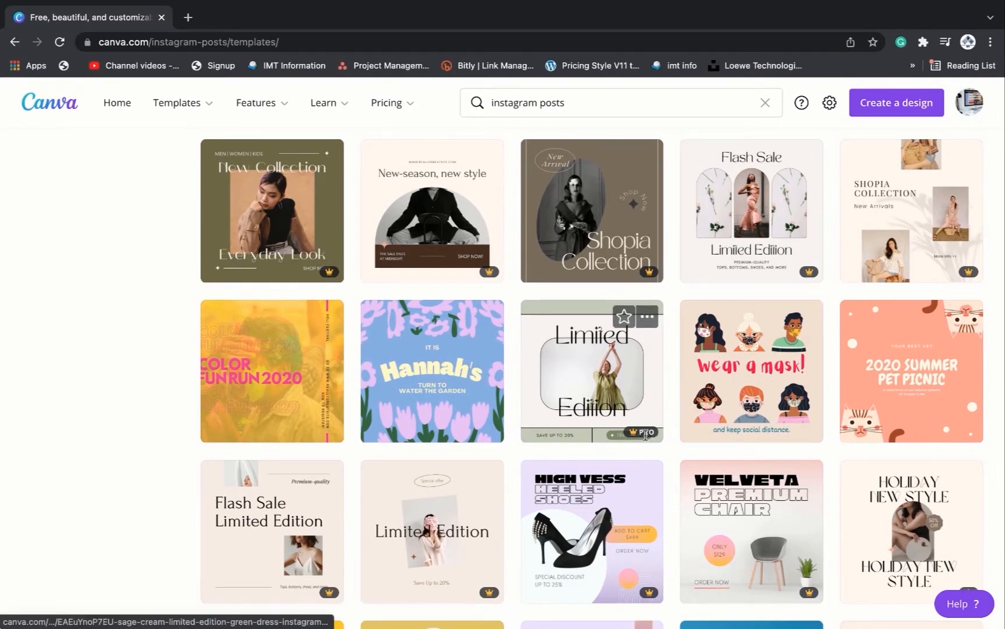
{"action": "scroll", "coordinate": [647, 524], "scroll_direction": "down", "scroll_amount": 3}
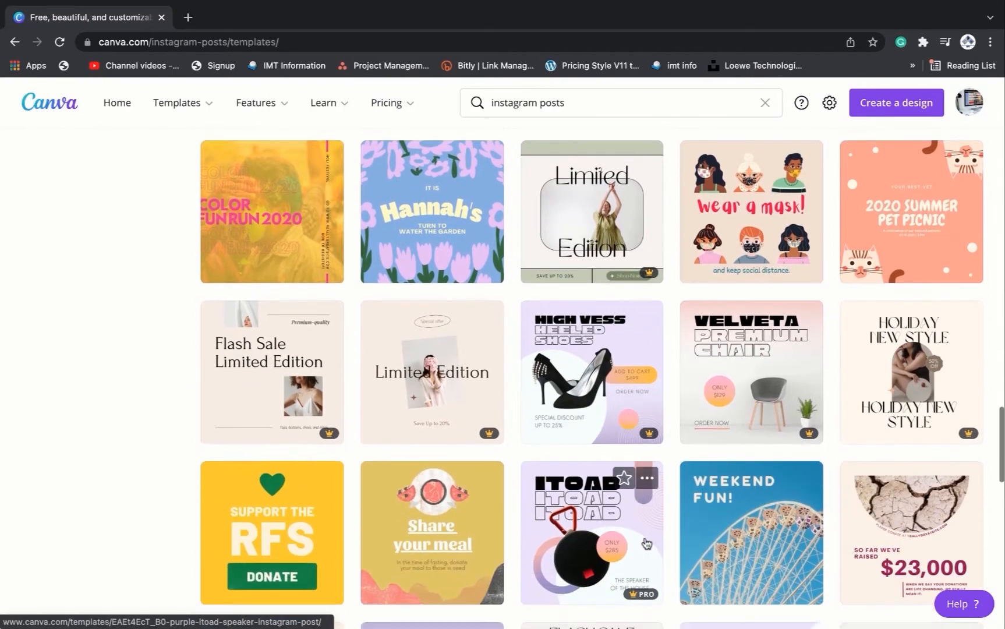
{"action": "scroll", "coordinate": [646, 543], "scroll_direction": "down", "scroll_amount": 6}
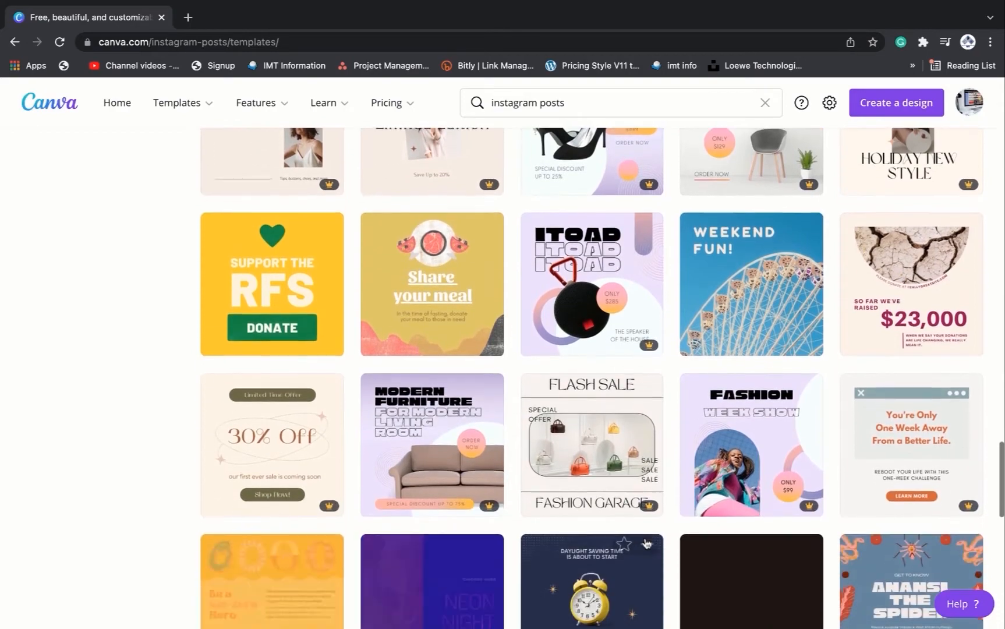
{"action": "scroll", "coordinate": [646, 544], "scroll_direction": "down", "scroll_amount": 5}
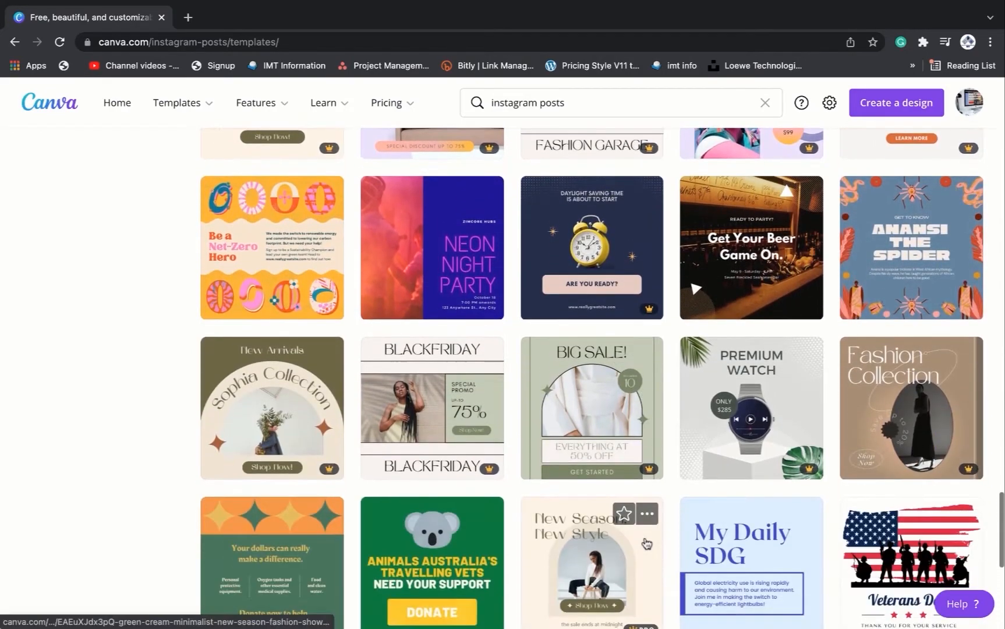
{"action": "scroll", "coordinate": [647, 543], "scroll_direction": "down", "scroll_amount": 5}
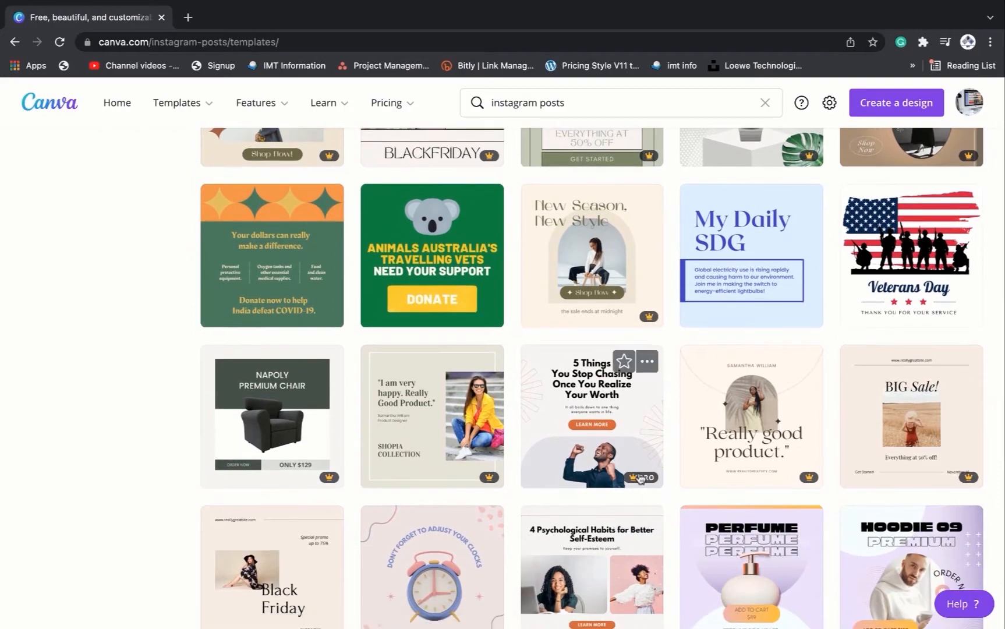
{"action": "scroll", "coordinate": [580, 458], "scroll_direction": "down", "scroll_amount": 15}
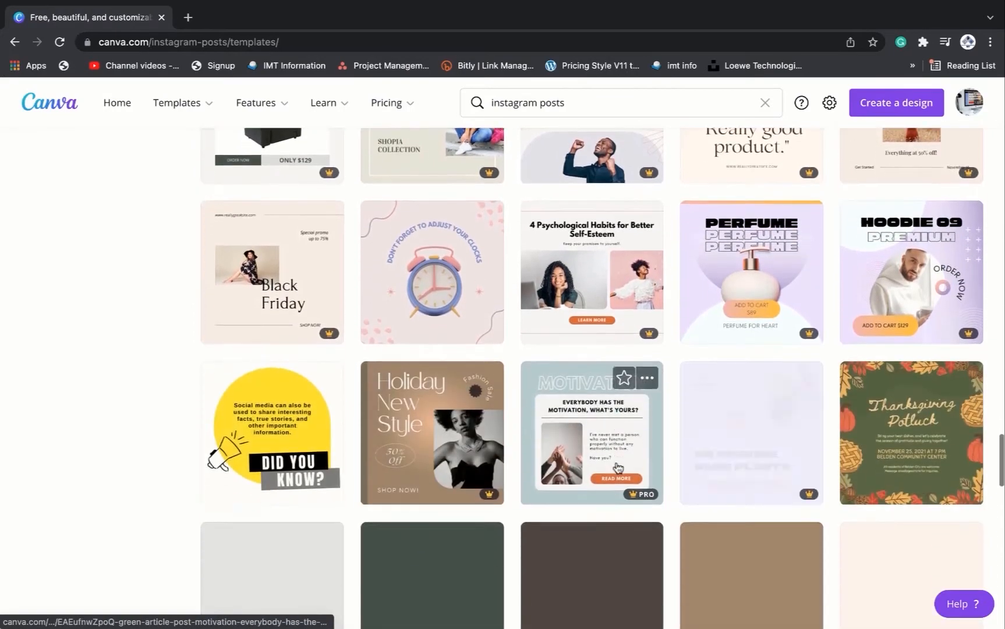
{"action": "scroll", "coordinate": [619, 467], "scroll_direction": "up", "scroll_amount": 6}
{"action": "scroll", "coordinate": [619, 468], "scroll_direction": "up", "scroll_amount": 4}
{"action": "scroll", "coordinate": [619, 468], "scroll_direction": "down", "scroll_amount": 2}
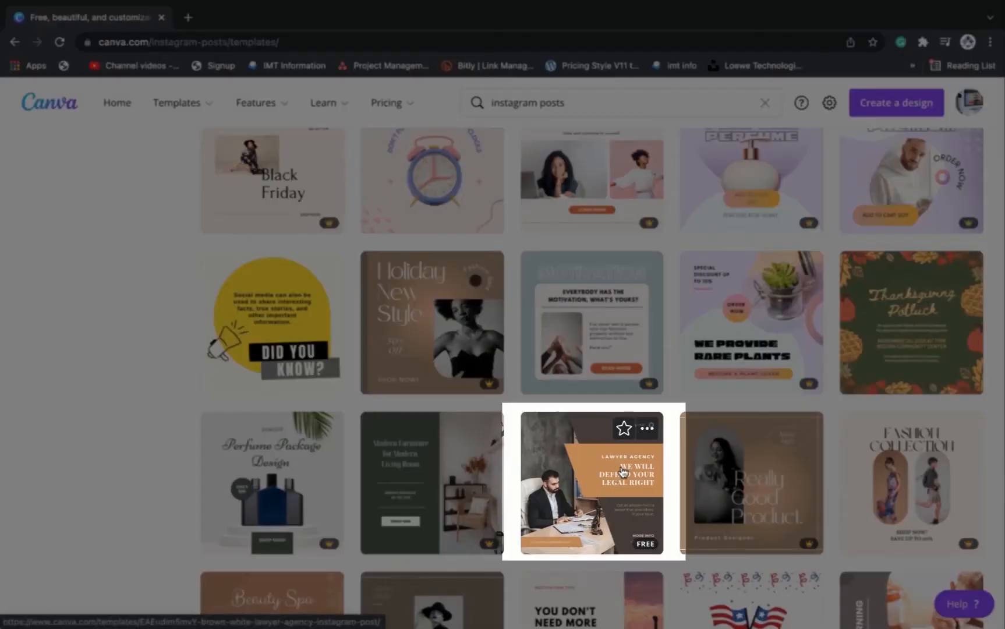
{"action": "left_click", "coordinate": [592, 486]}
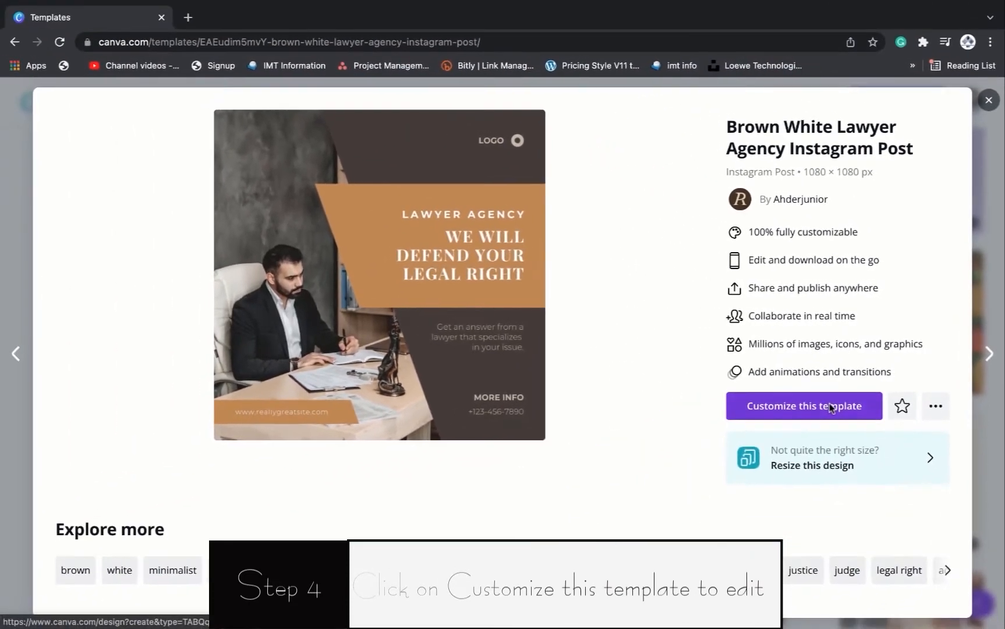
- Start customizing the template in the editor and dismiss the sticker tip
{"action": "left_click", "coordinate": [830, 405]}
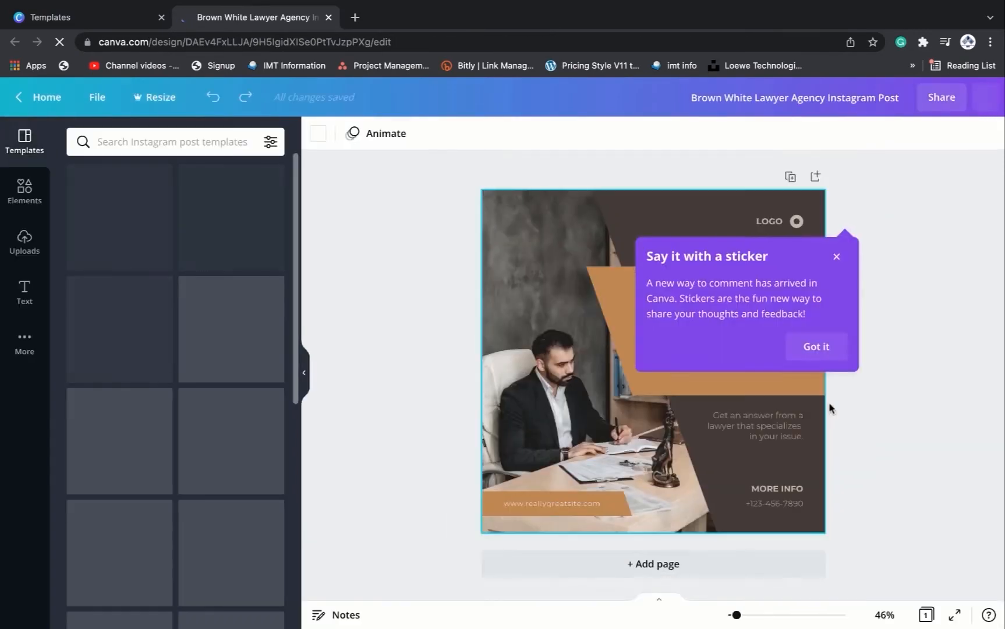
{"action": "left_click", "coordinate": [836, 247]}
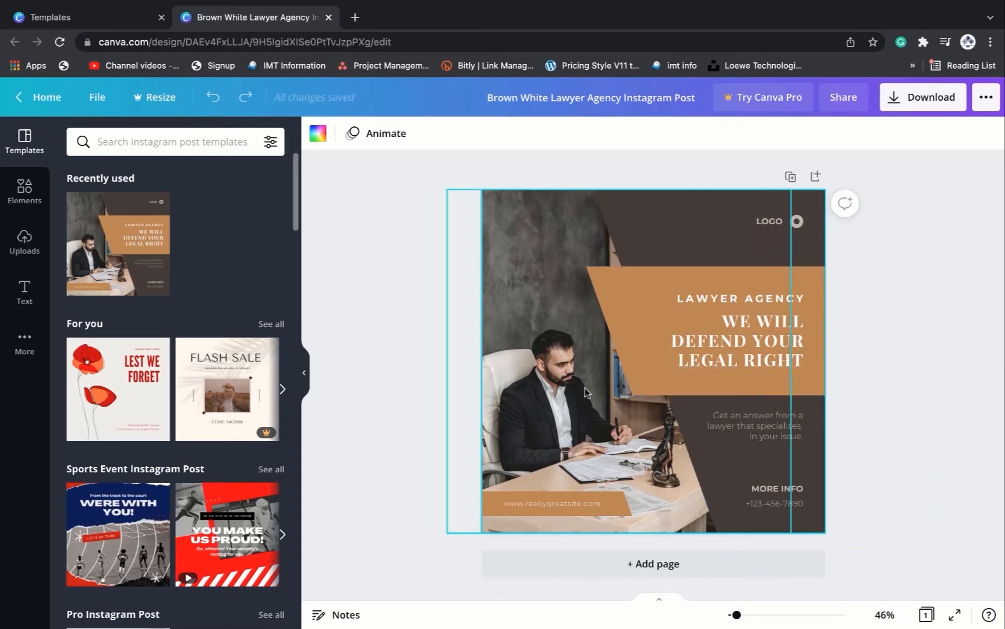
- Select the template's photo, headline, labels, banner shape and website bar one by one to inspect them
{"action": "left_click", "coordinate": [519, 342]}
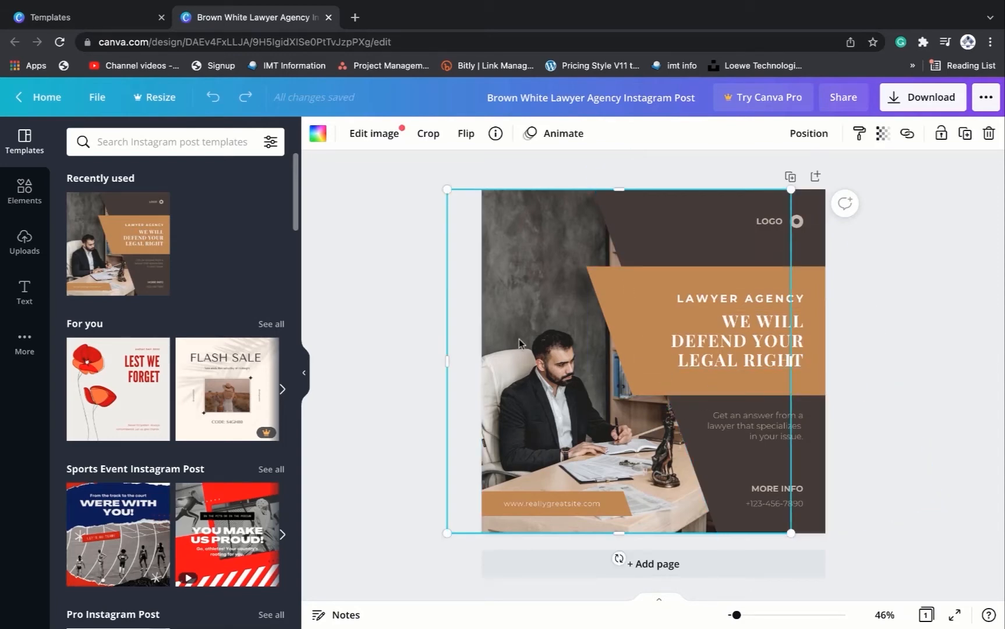
{"action": "left_click", "coordinate": [717, 337]}
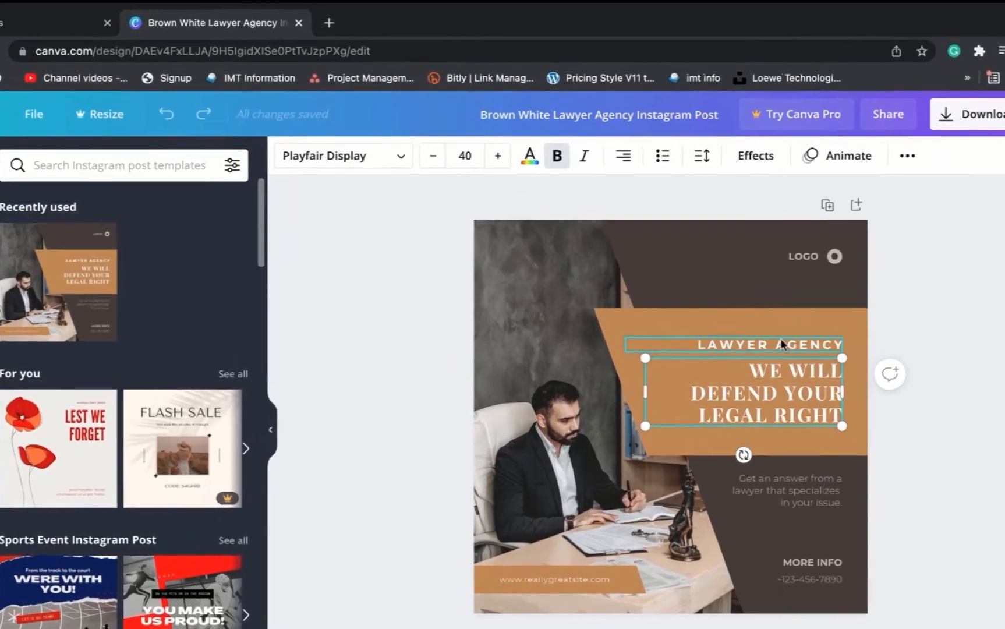
{"action": "left_click", "coordinate": [714, 300]}
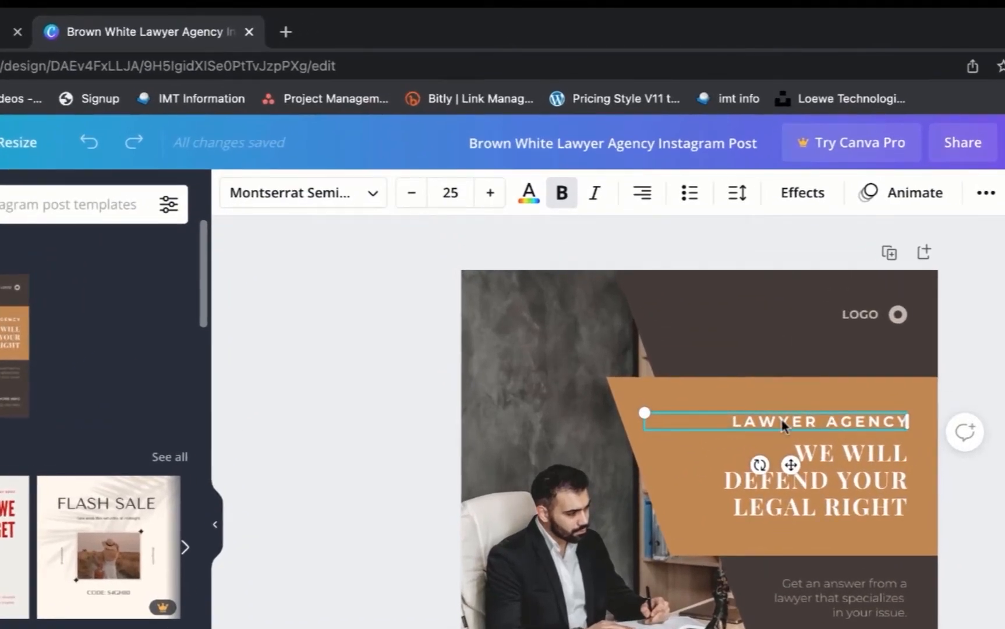
{"action": "left_click", "coordinate": [527, 434]}
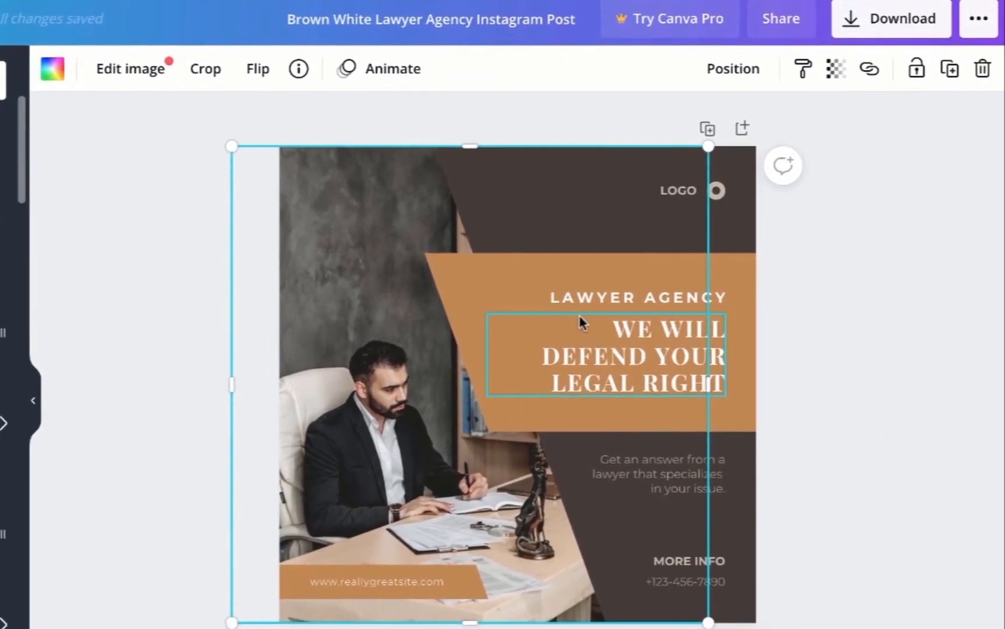
{"action": "left_click", "coordinate": [750, 456]}
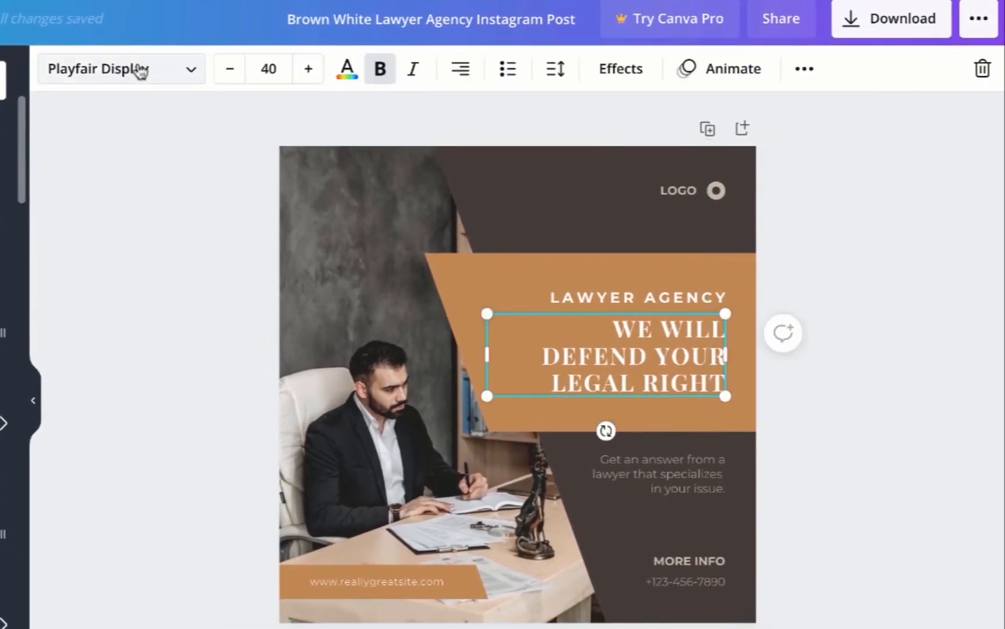
{"action": "left_click", "coordinate": [564, 202]}
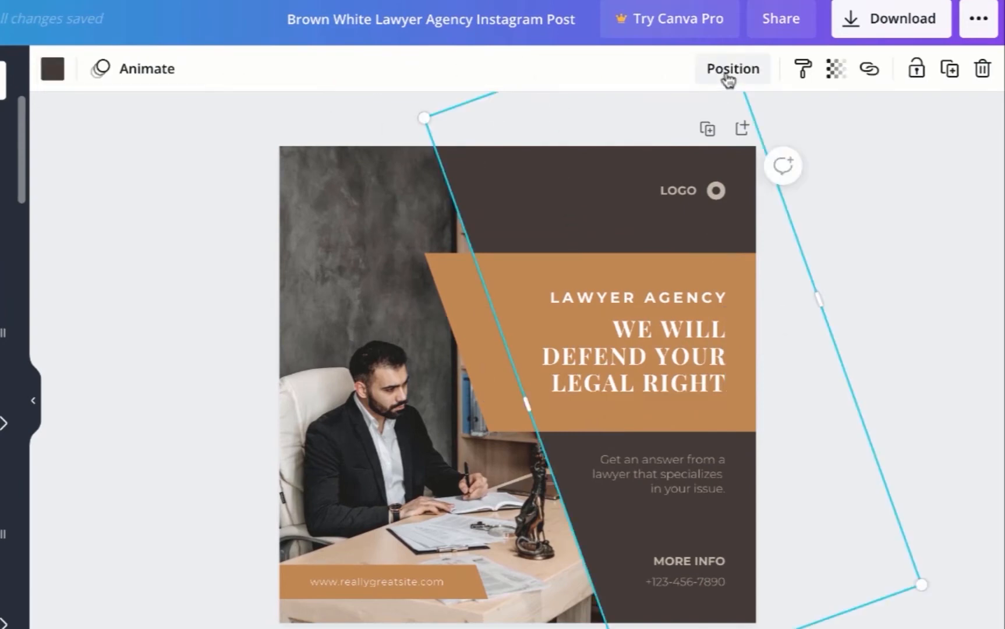
{"action": "left_click", "coordinate": [384, 590]}
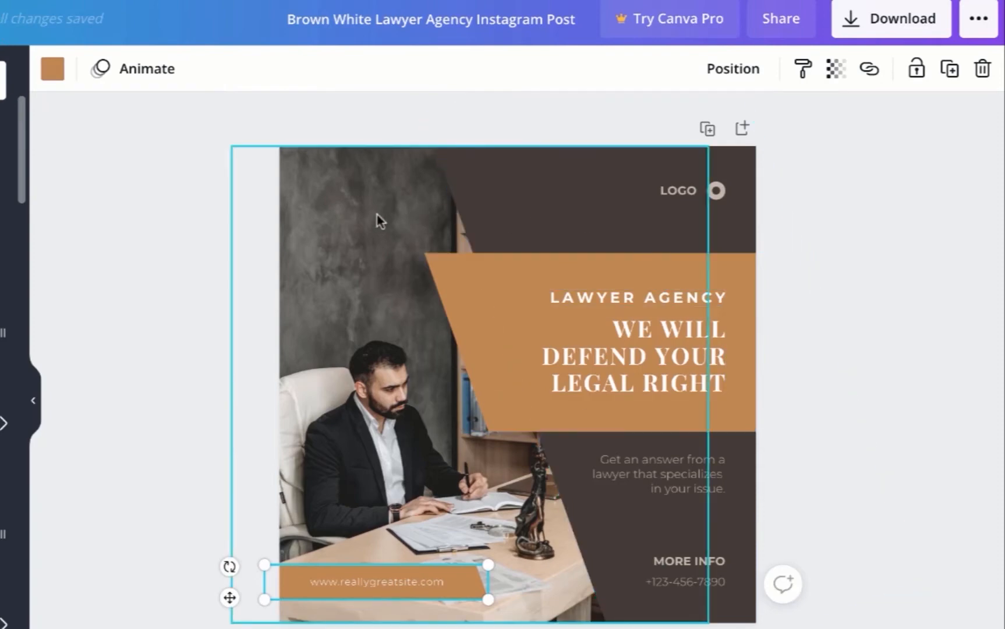
- Replace the LOGO placeholder text with ASKASABEA
{"action": "left_click", "coordinate": [677, 193]}
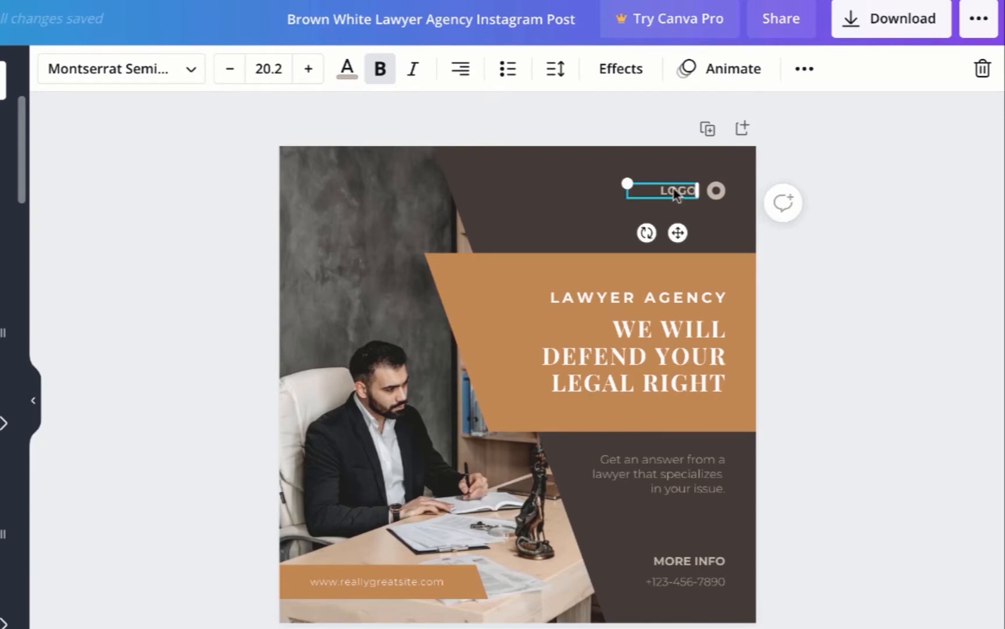
{"action": "double_click", "coordinate": [675, 191]}
{"action": "type", "text": "ASKASABEA"}
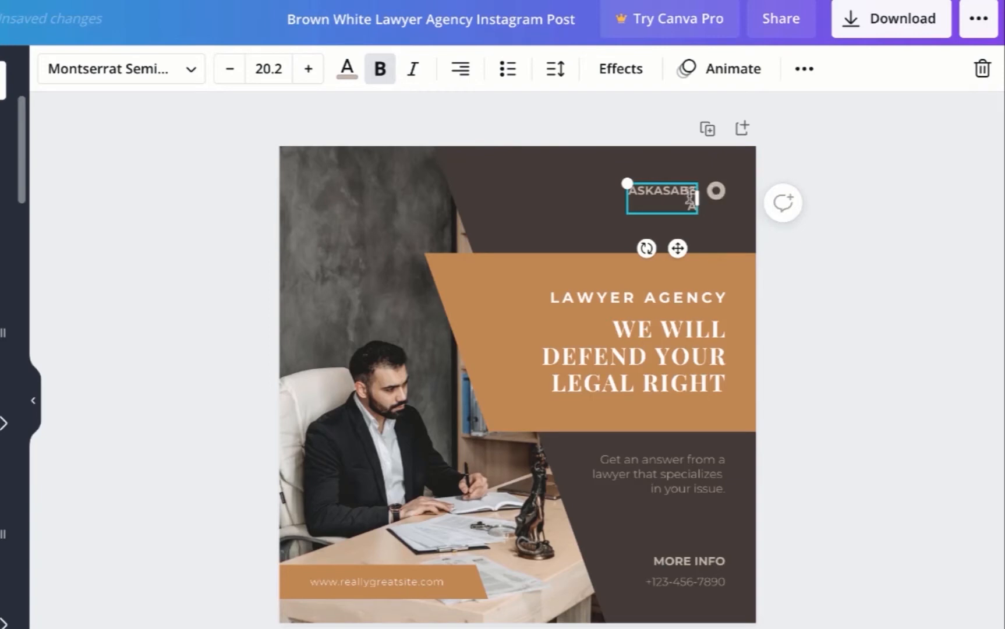
- Widen and reposition the ASKASABEA text box so the name fits on one line
{"action": "left_click_drag", "start_coordinate": [698, 198], "coordinate": [707, 196]}
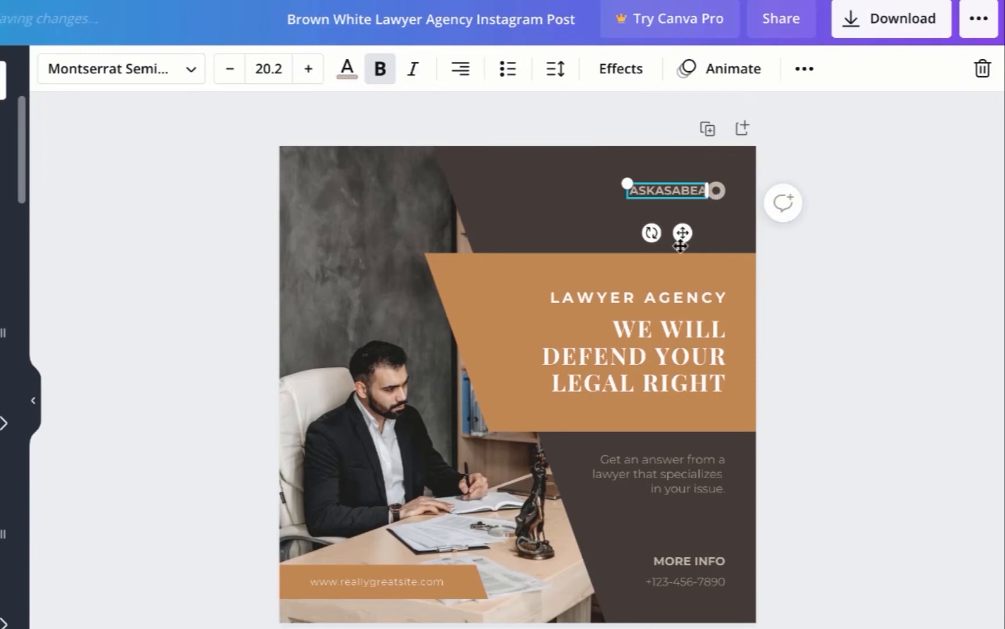
{"action": "left_click_drag", "start_coordinate": [683, 233], "coordinate": [677, 235]}
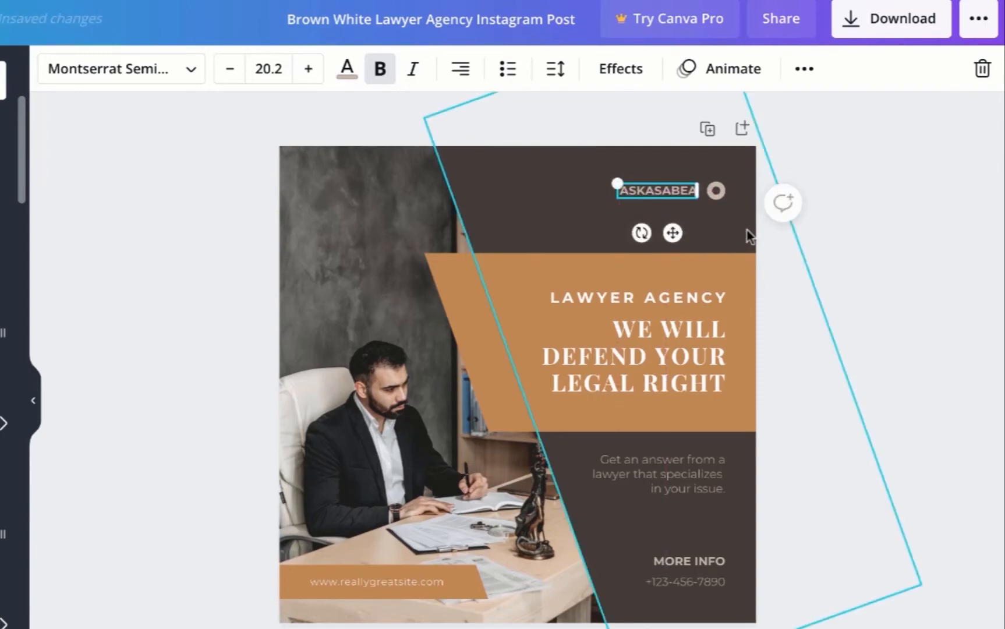
{"action": "left_click", "coordinate": [729, 235]}
- Recolor the circular logo mark beside the name to yellow
{"action": "left_click", "coordinate": [717, 191]}
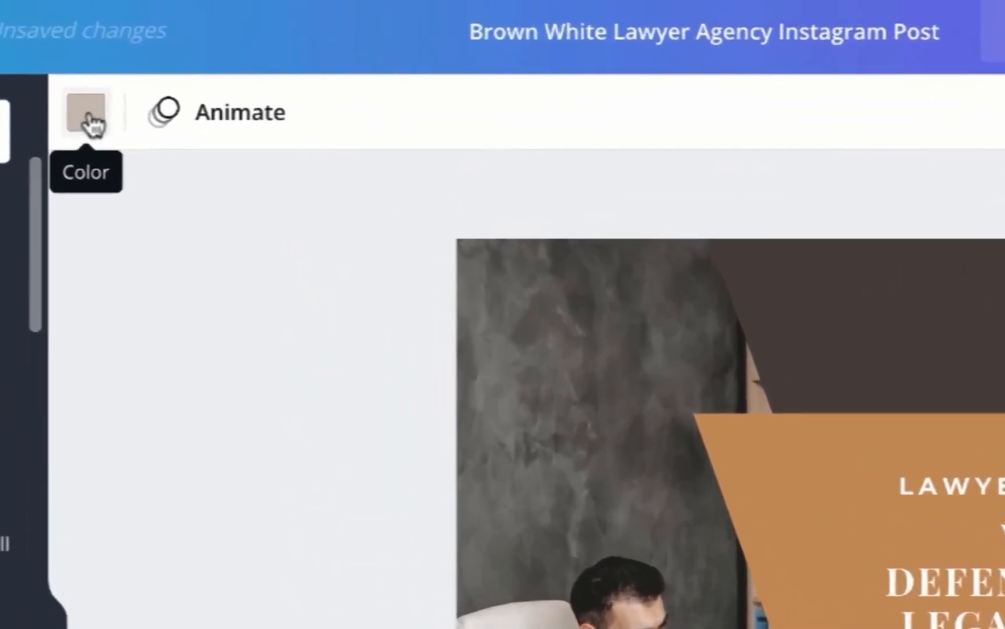
{"action": "left_click", "coordinate": [100, 136]}
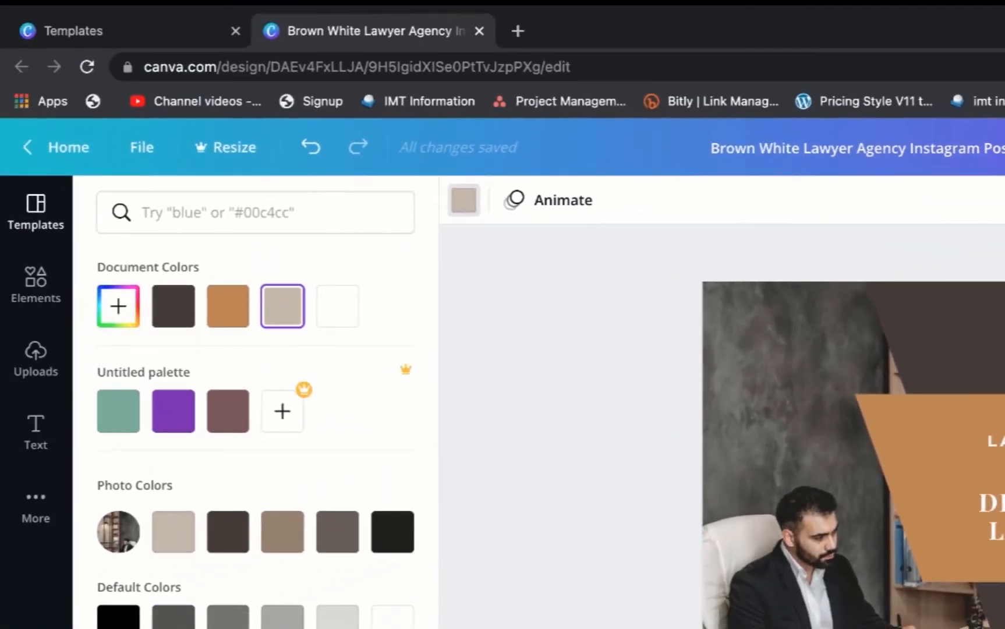
{"action": "left_click", "coordinate": [283, 628]}
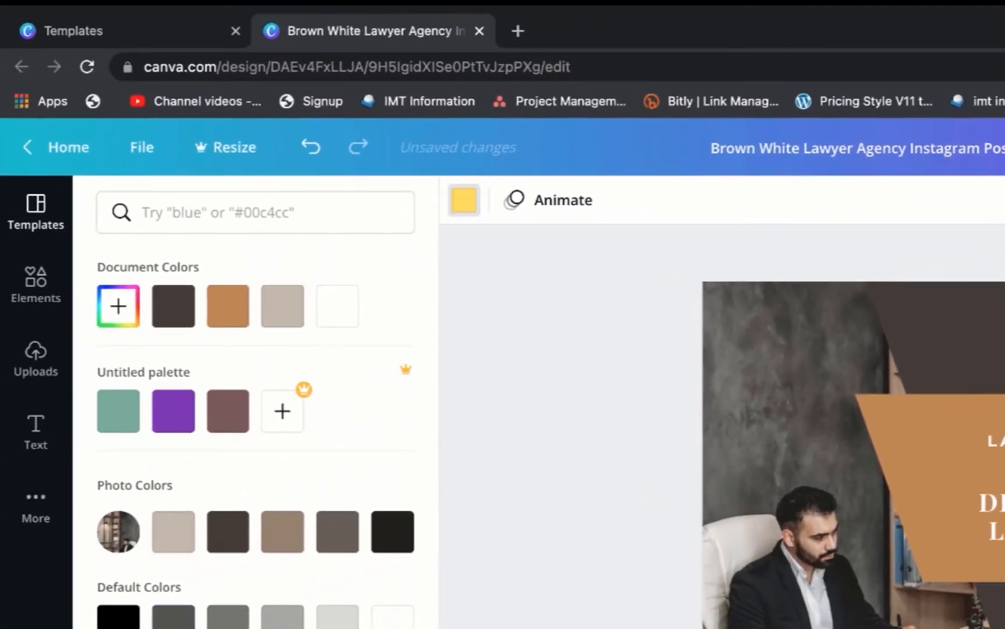
{"action": "left_click", "coordinate": [990, 343]}
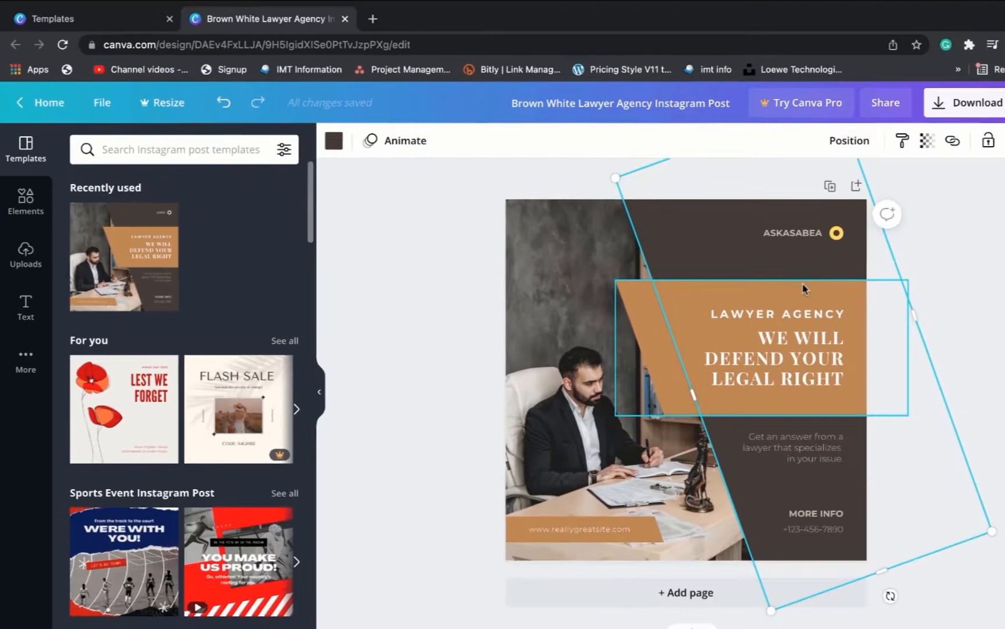
- Recolor the orange banner shape behind the headline, trying yellow and settling on purple
{"action": "left_click", "coordinate": [802, 288]}
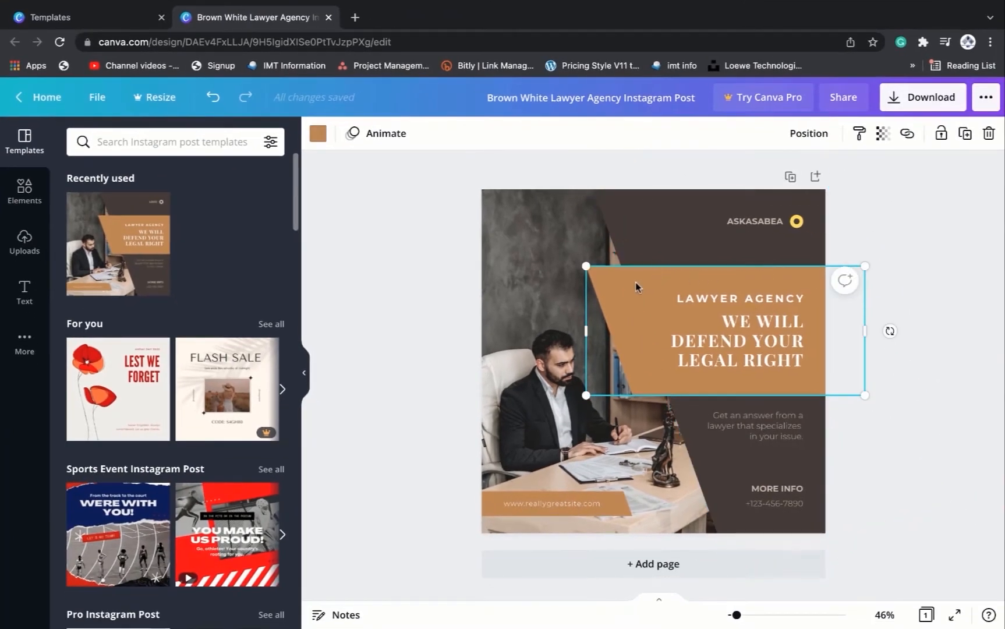
{"action": "left_click", "coordinate": [318, 136]}
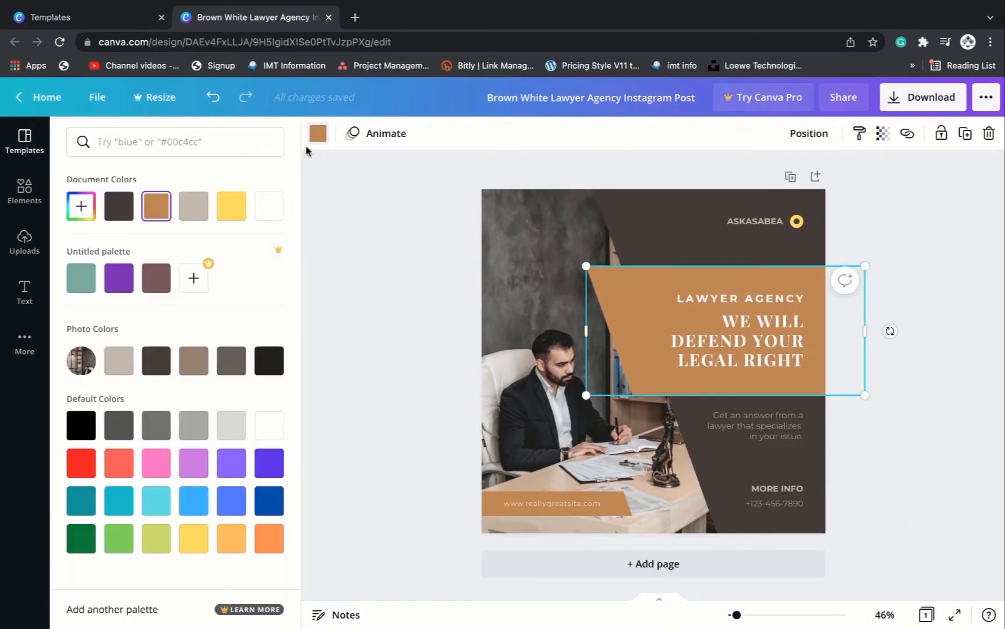
{"action": "left_click", "coordinate": [237, 203]}
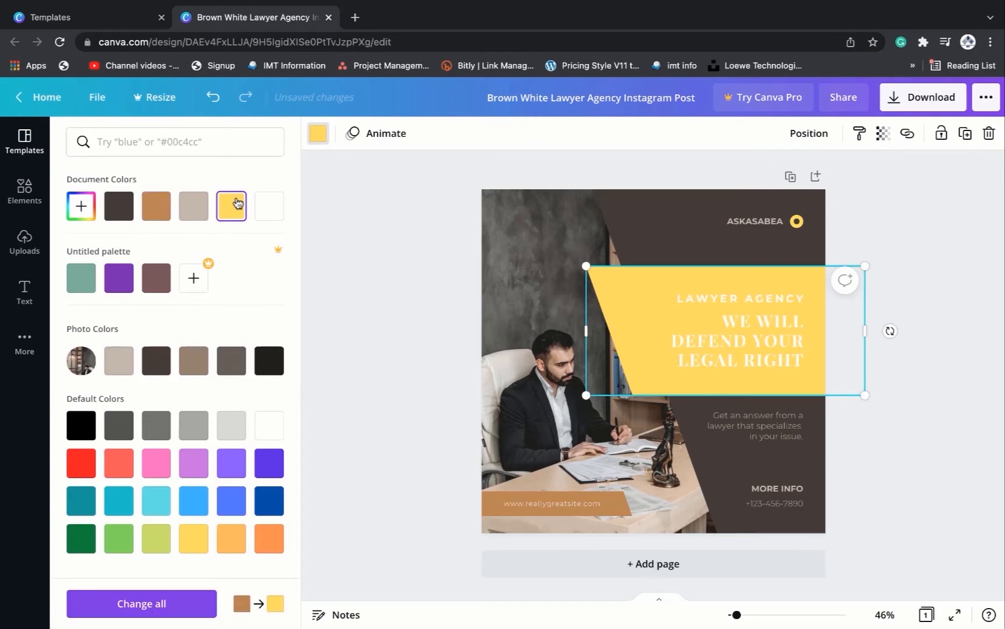
{"action": "left_click", "coordinate": [194, 540]}
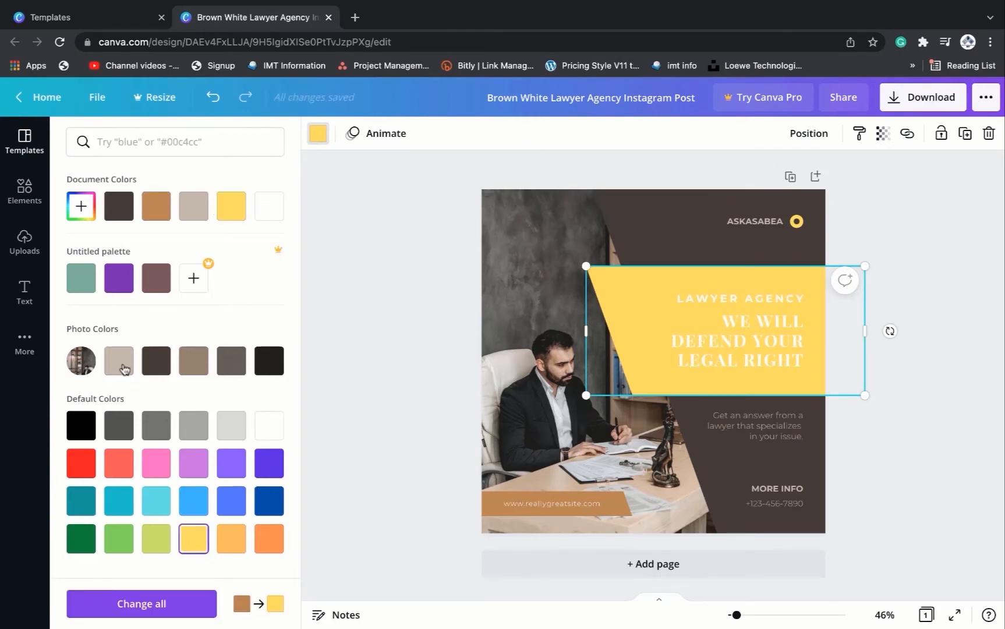
{"action": "left_click", "coordinate": [126, 281]}
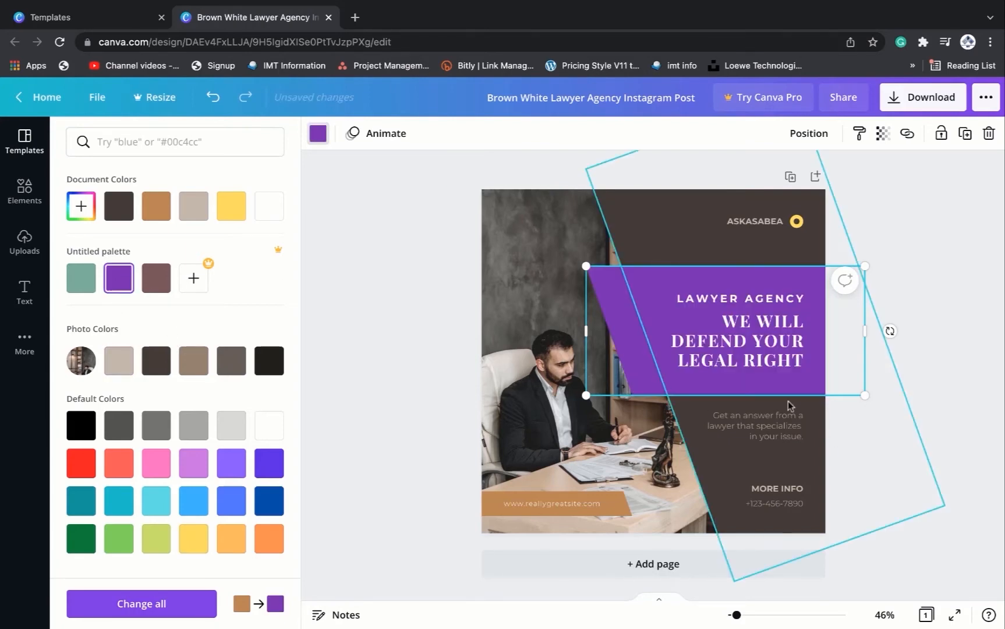
- Set the description text's colour to white and select the contact text below it
{"action": "left_click", "coordinate": [754, 435]}
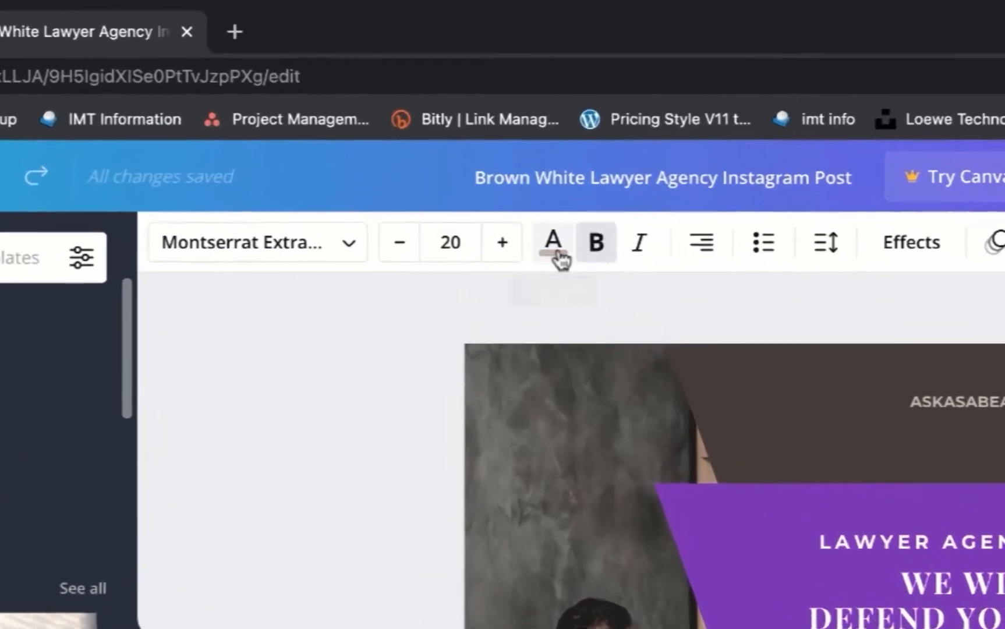
{"action": "left_click", "coordinate": [531, 135]}
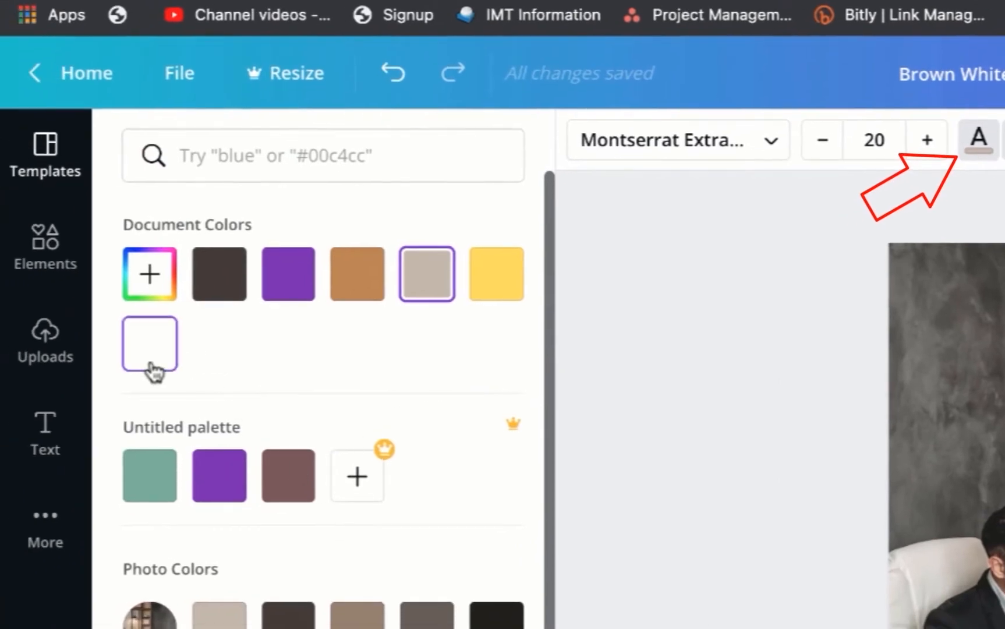
{"action": "left_click", "coordinate": [150, 345]}
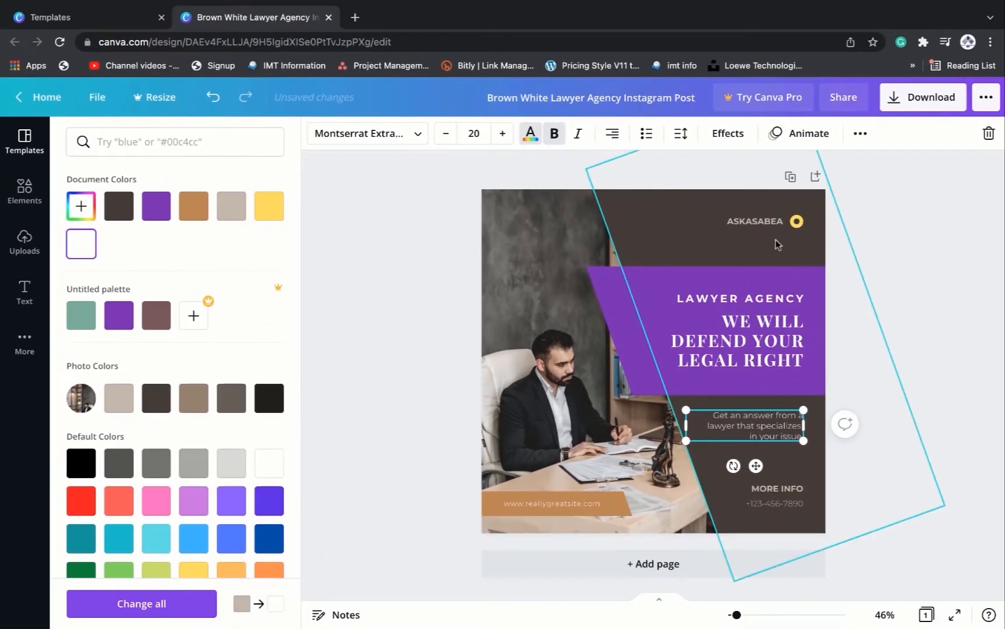
{"action": "left_click", "coordinate": [787, 440]}
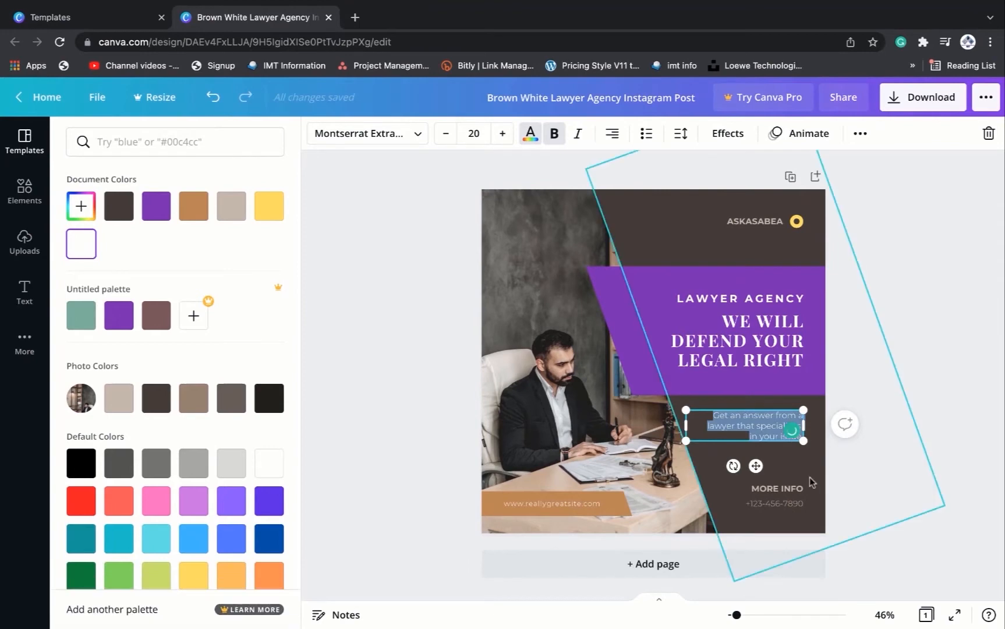
{"action": "left_click", "coordinate": [812, 481]}
{"action": "left_click", "coordinate": [787, 505]}
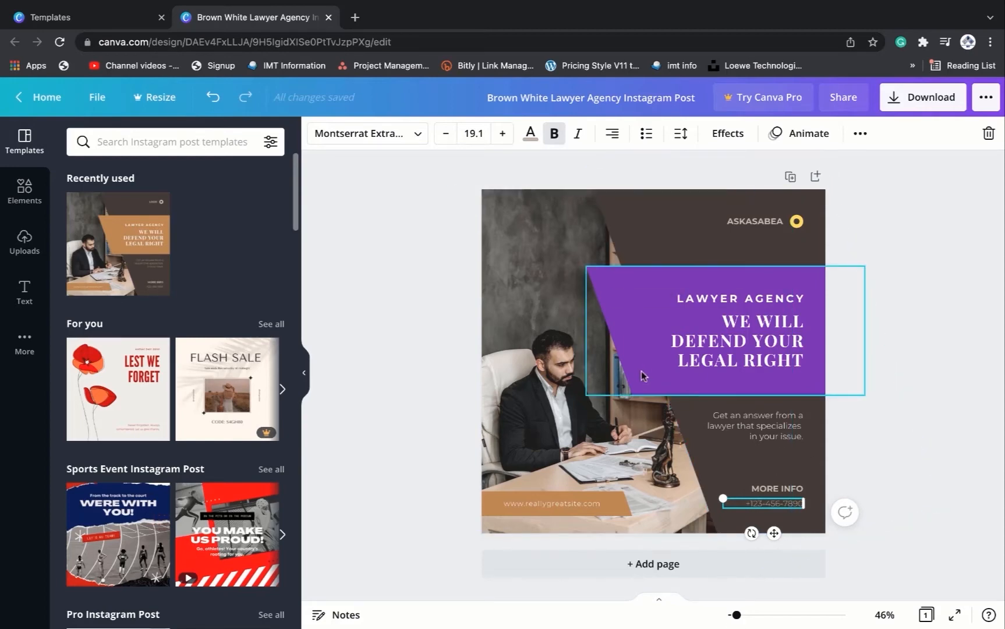
- Select the lawyer photo and delete it from the design
{"action": "left_click", "coordinate": [573, 403]}
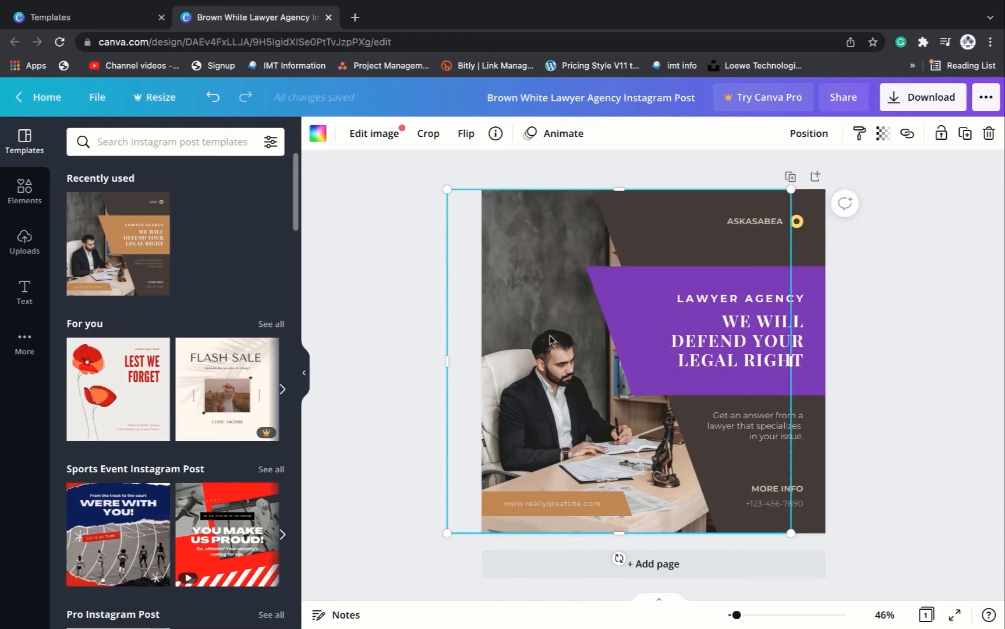
{"action": "key", "text": "Delete"}
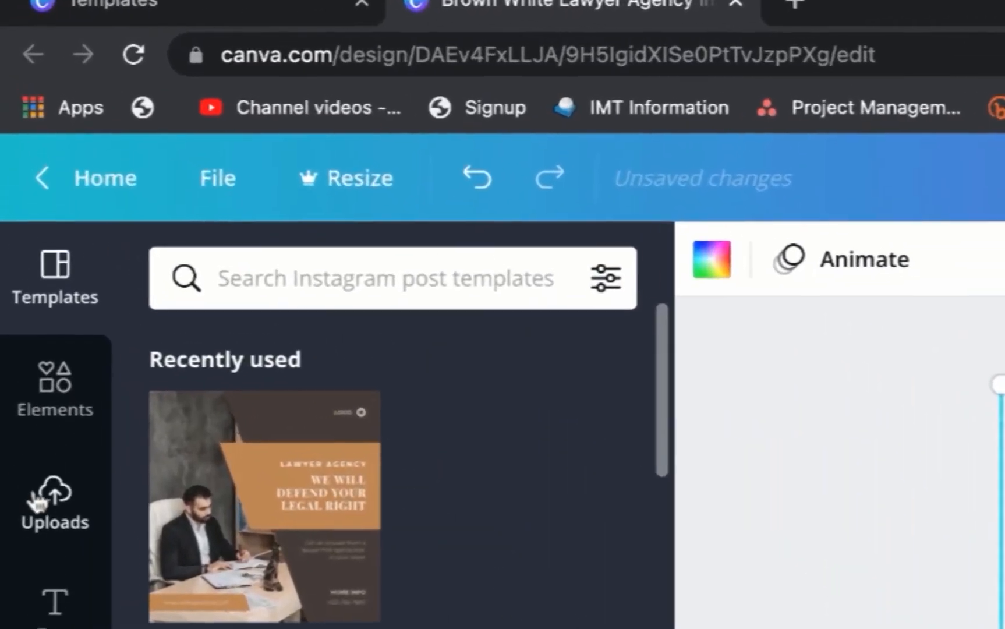
- Upload the photo "WhatsApp Image 2021-11-15 at 1.08.08 PM.jpeg" from the Downloads folder, previewing several files first
{"action": "left_click", "coordinate": [46, 511]}
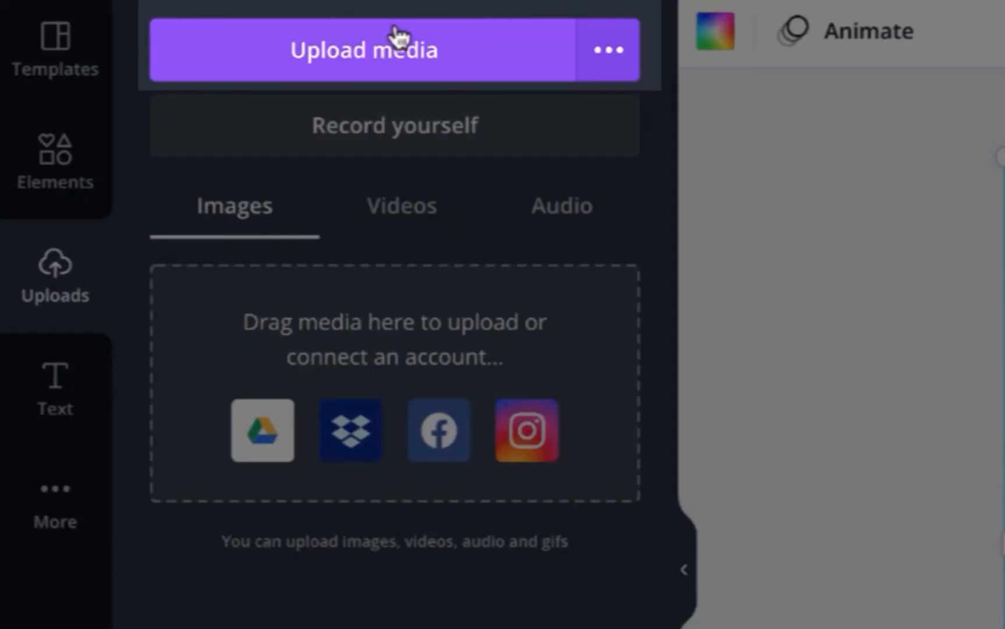
{"action": "left_click", "coordinate": [399, 51]}
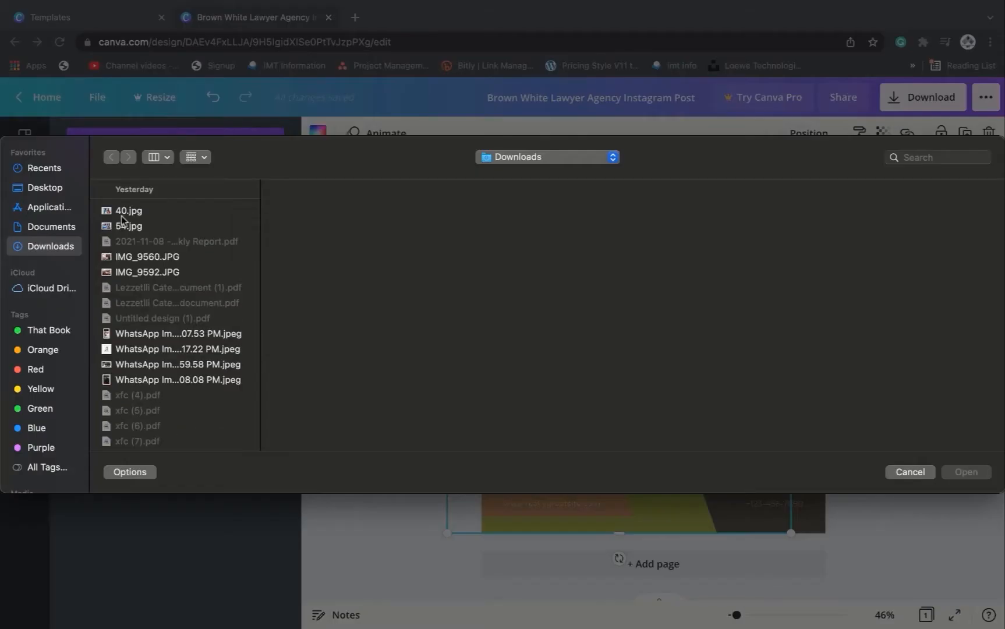
{"action": "left_click", "coordinate": [127, 213]}
{"action": "left_click", "coordinate": [124, 227]}
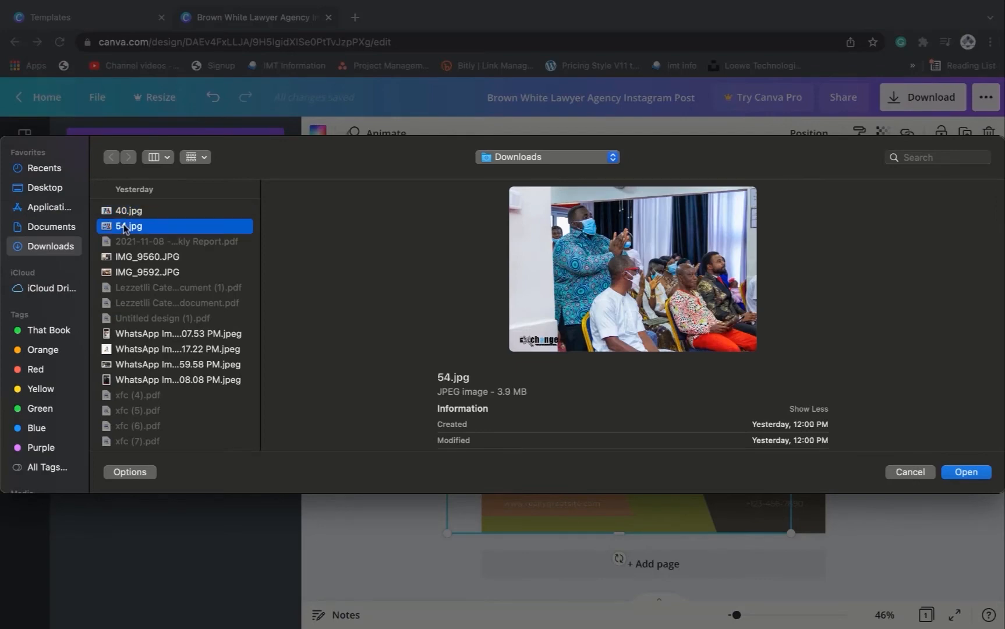
{"action": "left_click", "coordinate": [139, 255]}
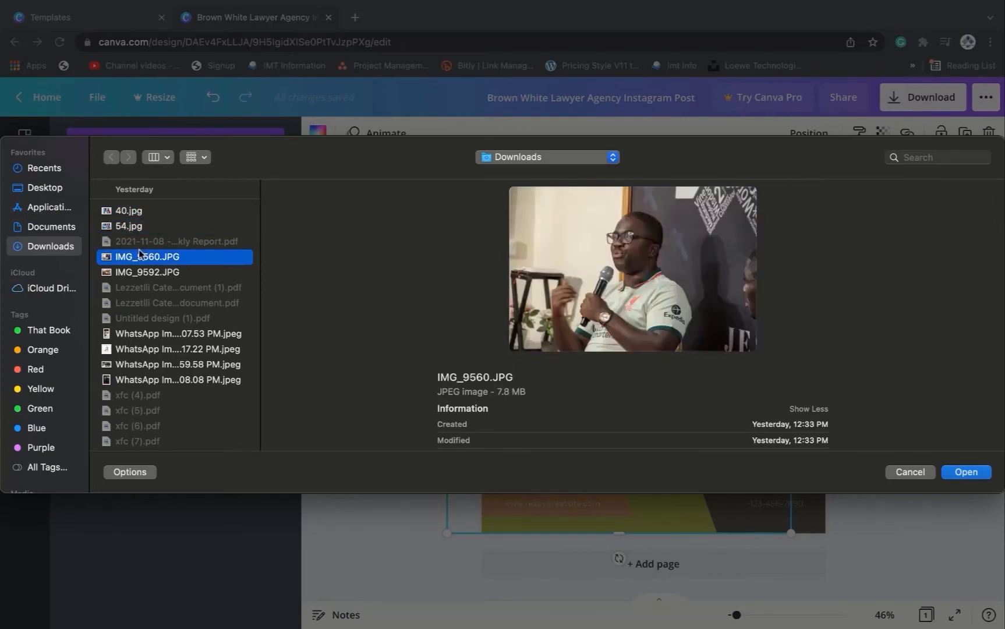
{"action": "left_click", "coordinate": [160, 275]}
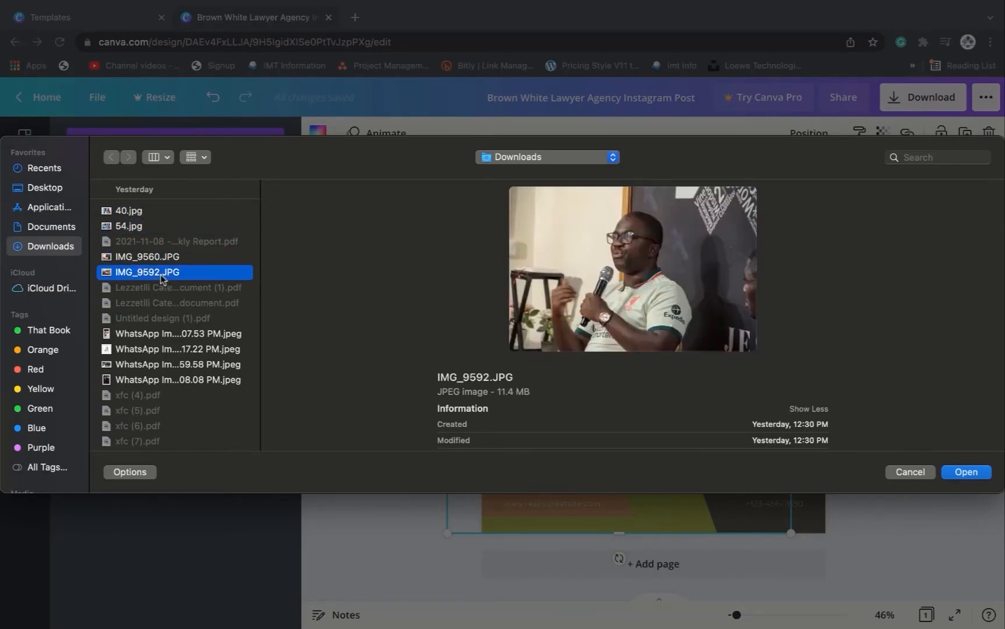
{"action": "left_click", "coordinate": [144, 338]}
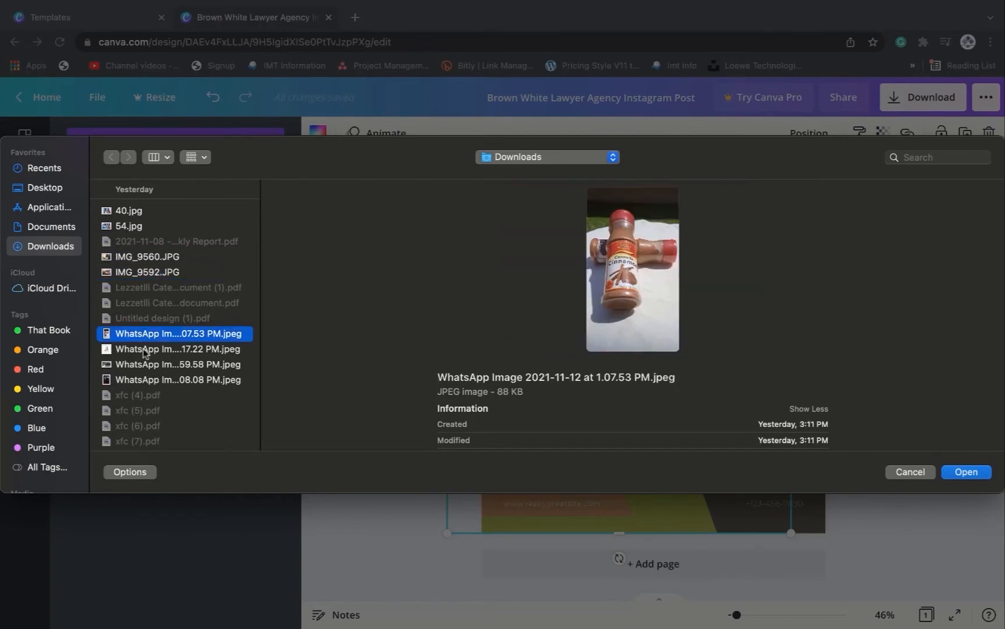
{"action": "left_click", "coordinate": [146, 349]}
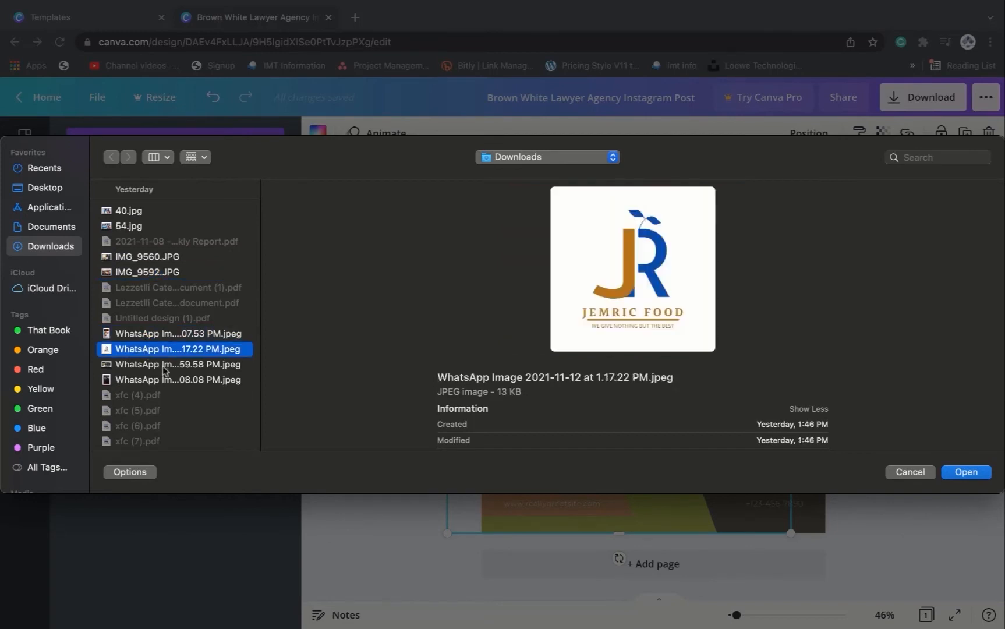
{"action": "left_click", "coordinate": [164, 366]}
{"action": "left_click", "coordinate": [166, 380]}
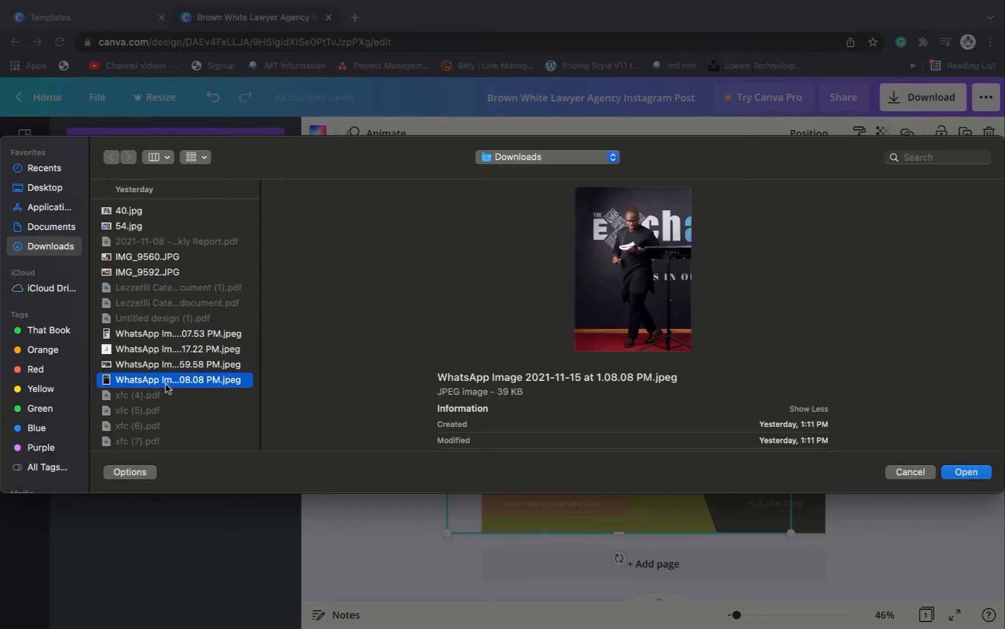
{"action": "left_click", "coordinate": [175, 338]}
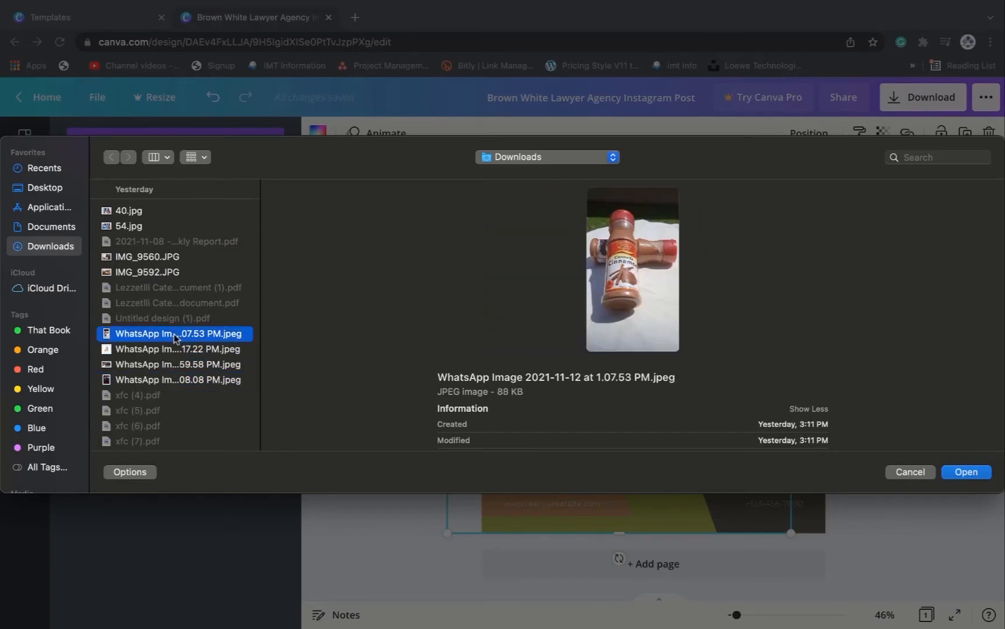
{"action": "left_click", "coordinate": [174, 381]}
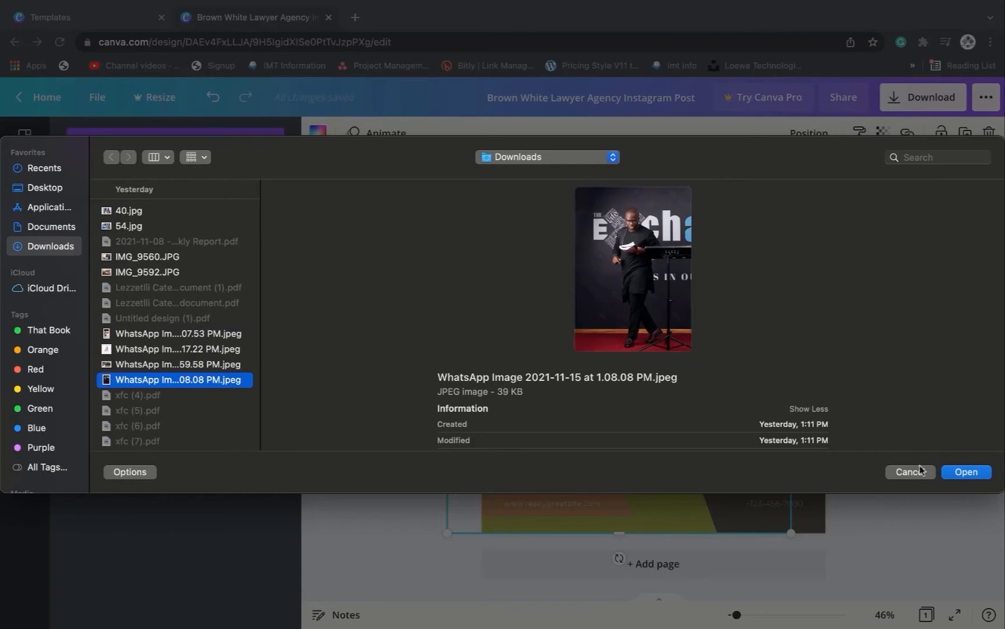
{"action": "left_click", "coordinate": [966, 473]}
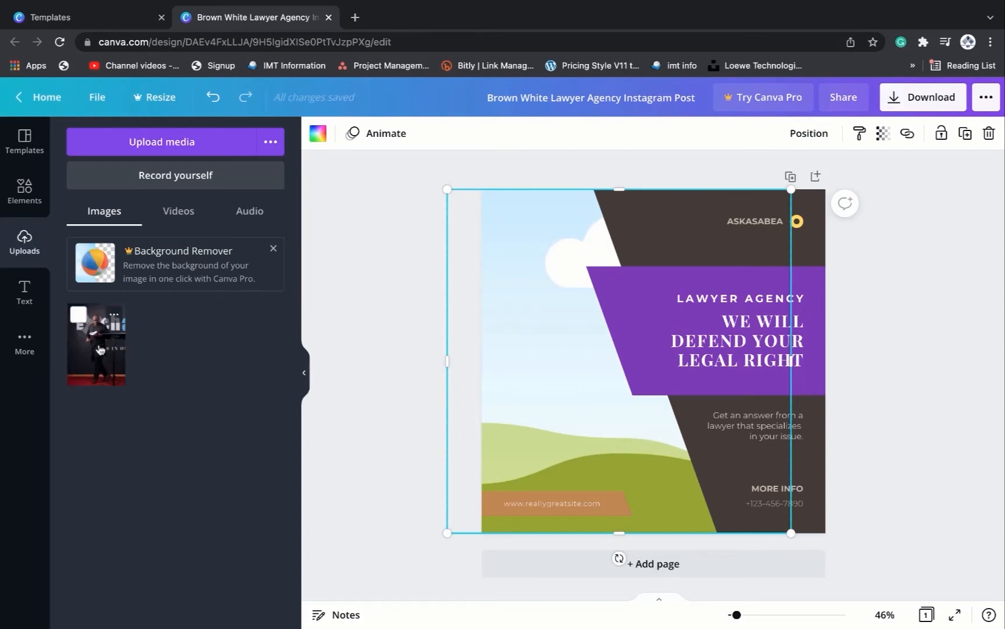
- Drop the uploaded photo into the template's image frame, then enlarge and reposition it inside the frame
{"action": "left_click_drag", "start_coordinate": [100, 350], "coordinate": [567, 377]}
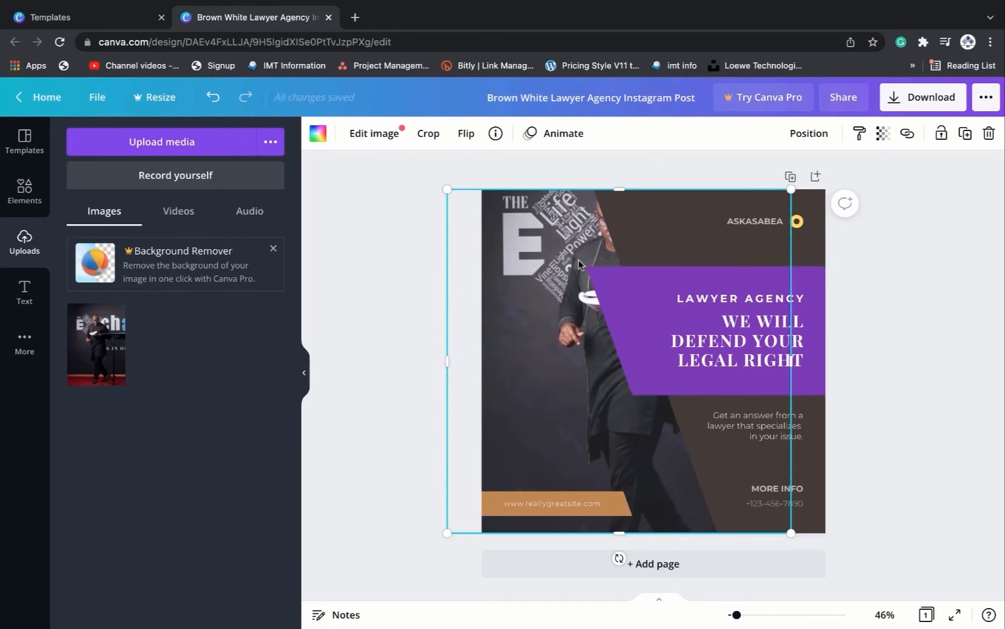
{"action": "double_click", "coordinate": [541, 311]}
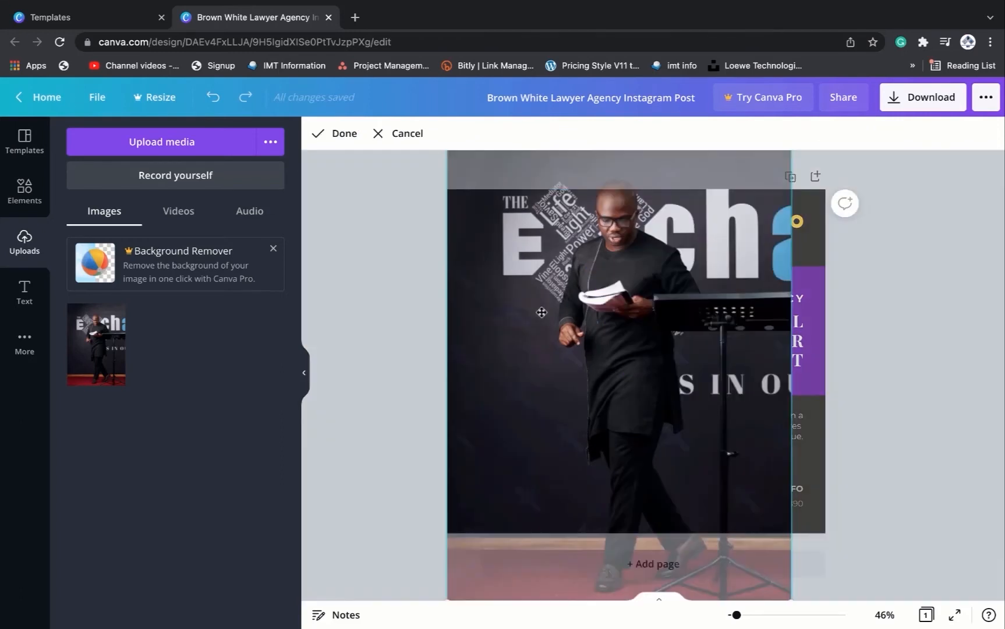
{"action": "left_click_drag", "start_coordinate": [541, 311], "coordinate": [473, 226]}
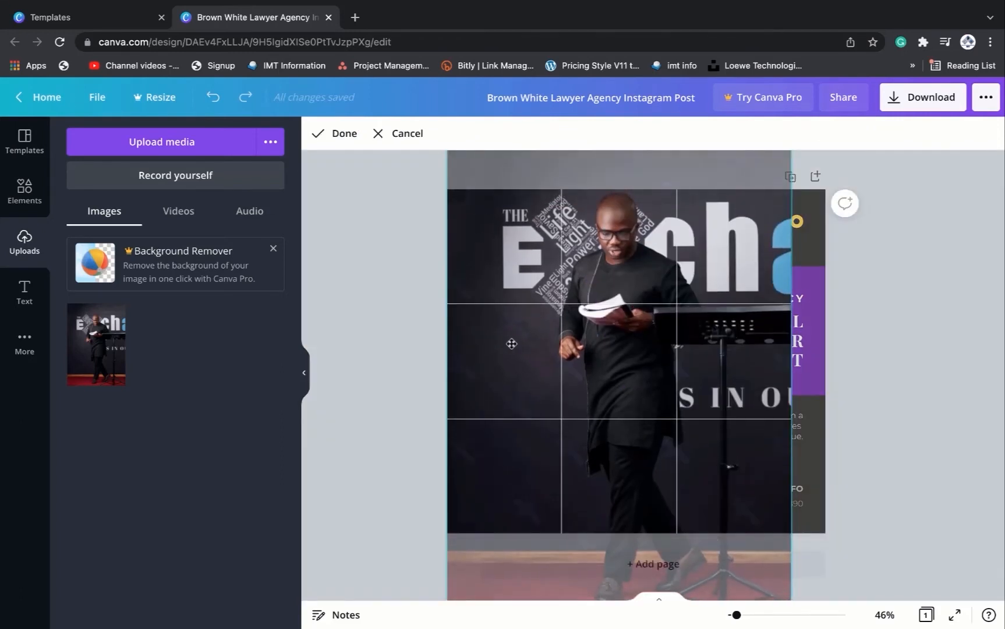
{"action": "scroll", "coordinate": [511, 344], "scroll_direction": "down", "scroll_amount": 1}
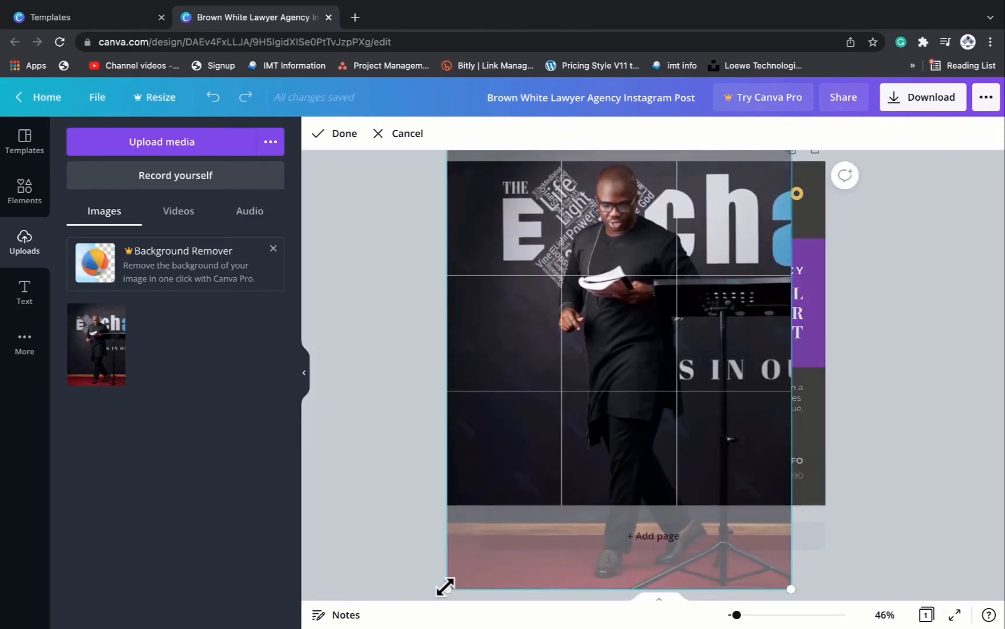
{"action": "left_click_drag", "start_coordinate": [445, 588], "coordinate": [227, 604]}
{"action": "left_click_drag", "start_coordinate": [510, 404], "coordinate": [470, 421]}
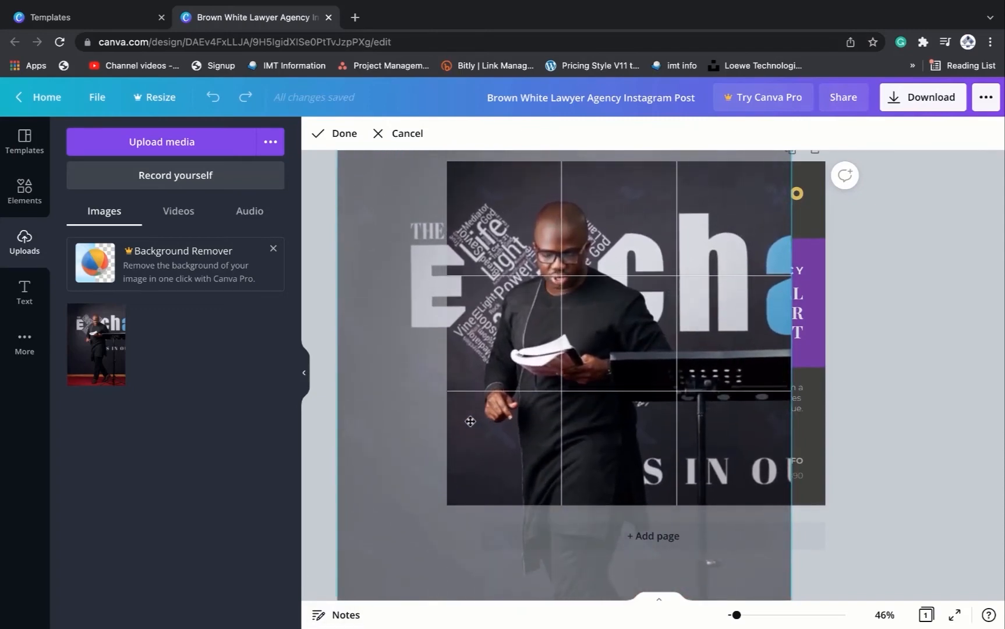
{"action": "left_click", "coordinate": [336, 134]}
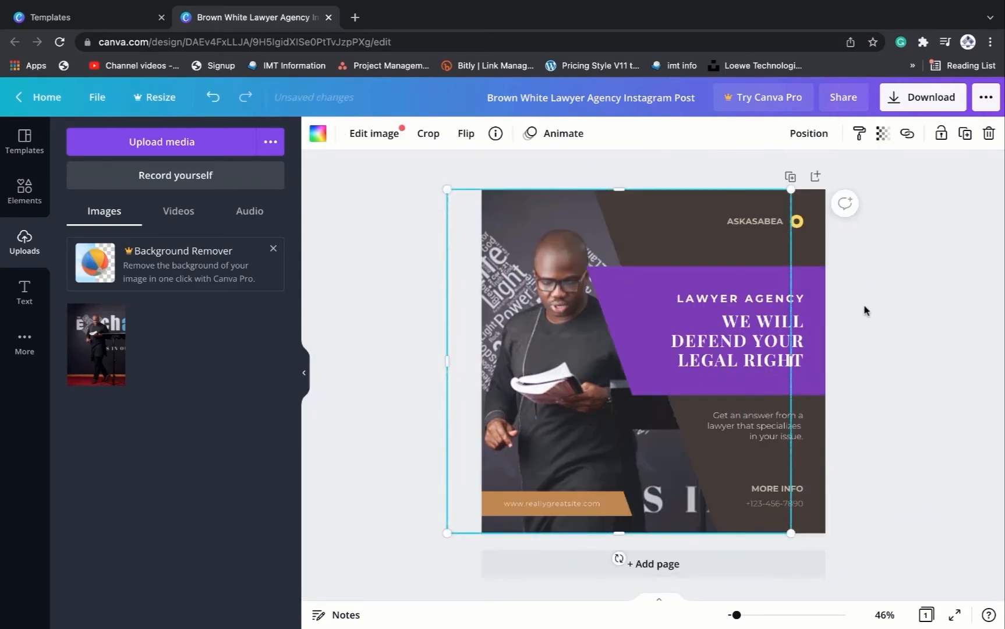
{"action": "left_click", "coordinate": [937, 304]}
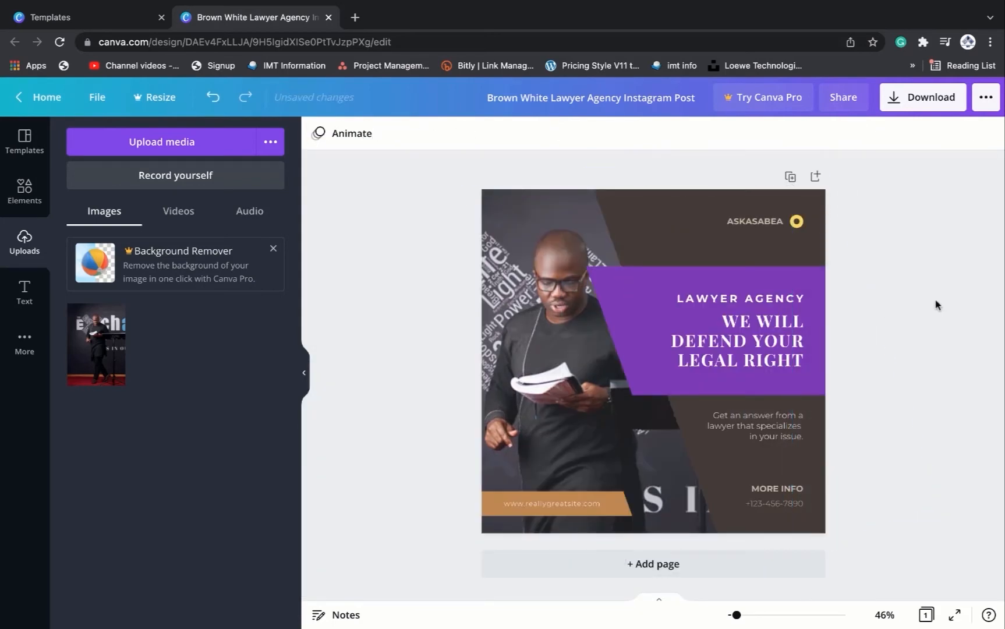
{"action": "left_click", "coordinate": [570, 373]}
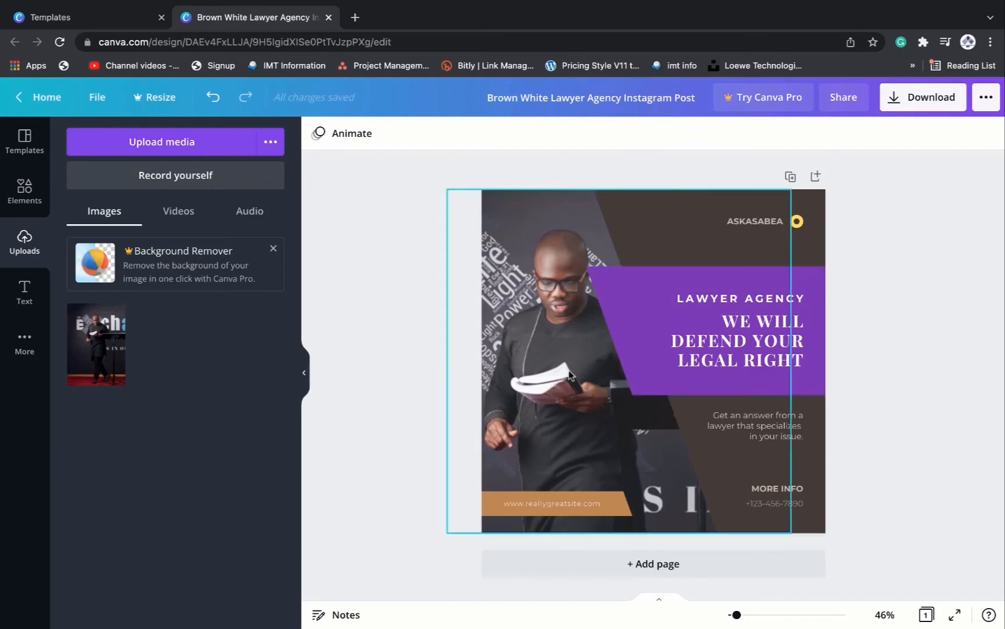
{"action": "left_click", "coordinate": [934, 341]}
{"action": "left_click", "coordinate": [539, 244]}
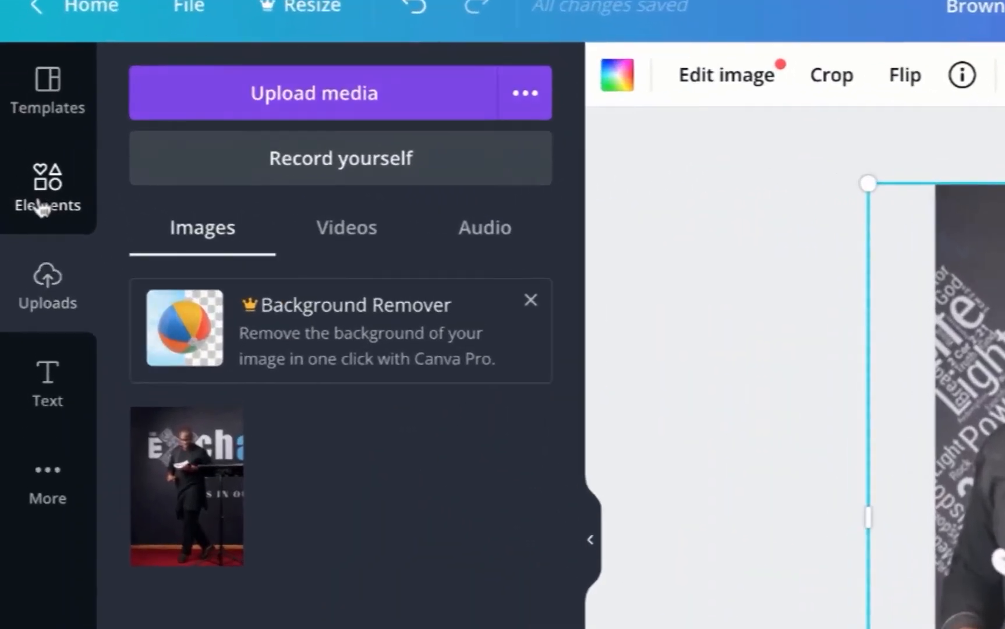
- Search the elements for "person" and drop the photo of the woman in a hat into the image frame
{"action": "left_click", "coordinate": [41, 205]}
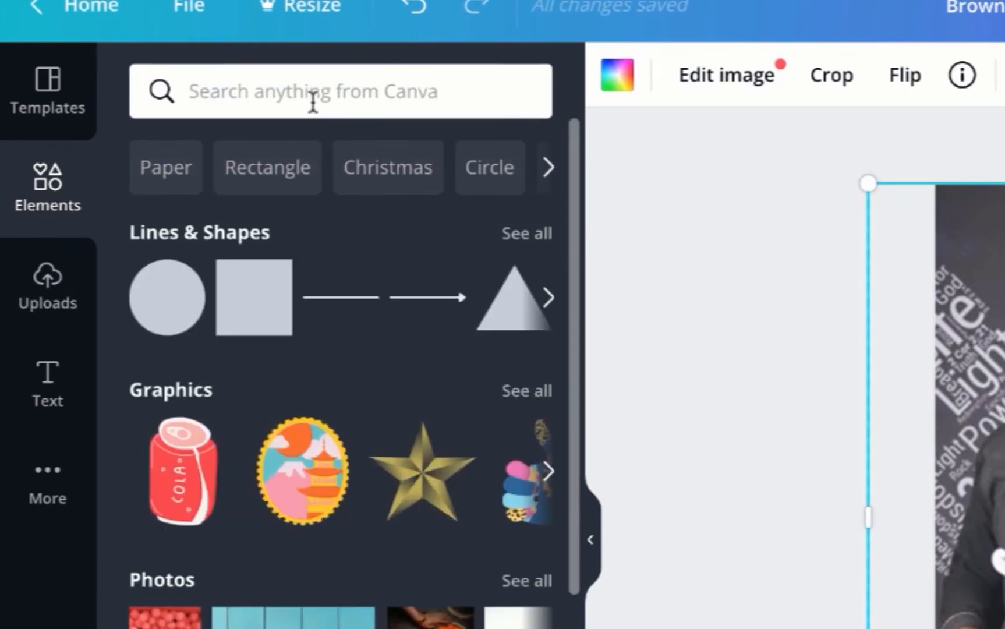
{"action": "left_click", "coordinate": [313, 103]}
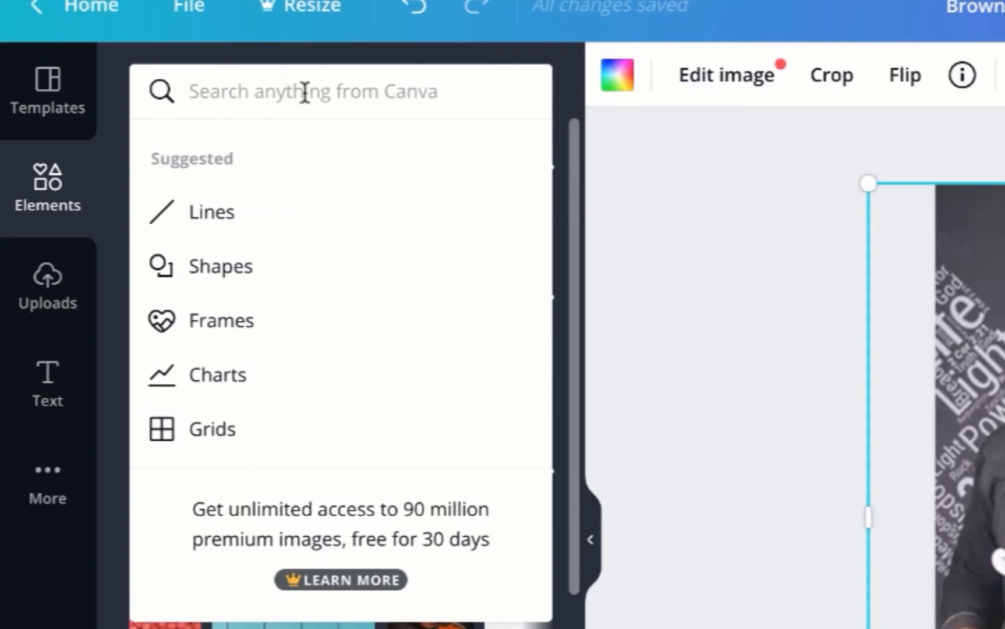
{"action": "type", "text": "p"}
{"action": "key", "text": "BackSpace"}
{"action": "type", "text": "p"}
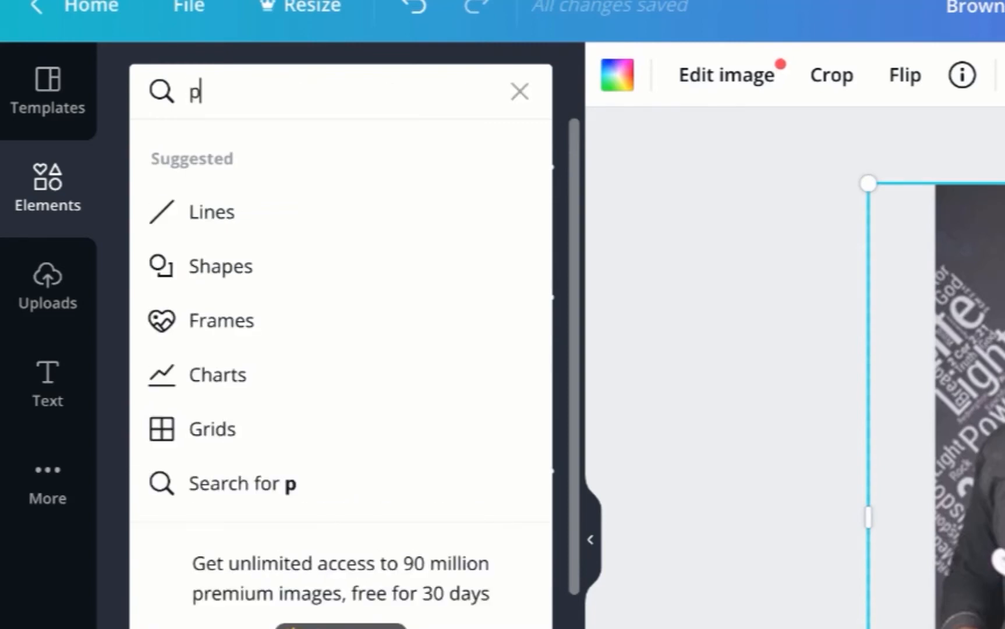
{"action": "type", "text": "erson"}
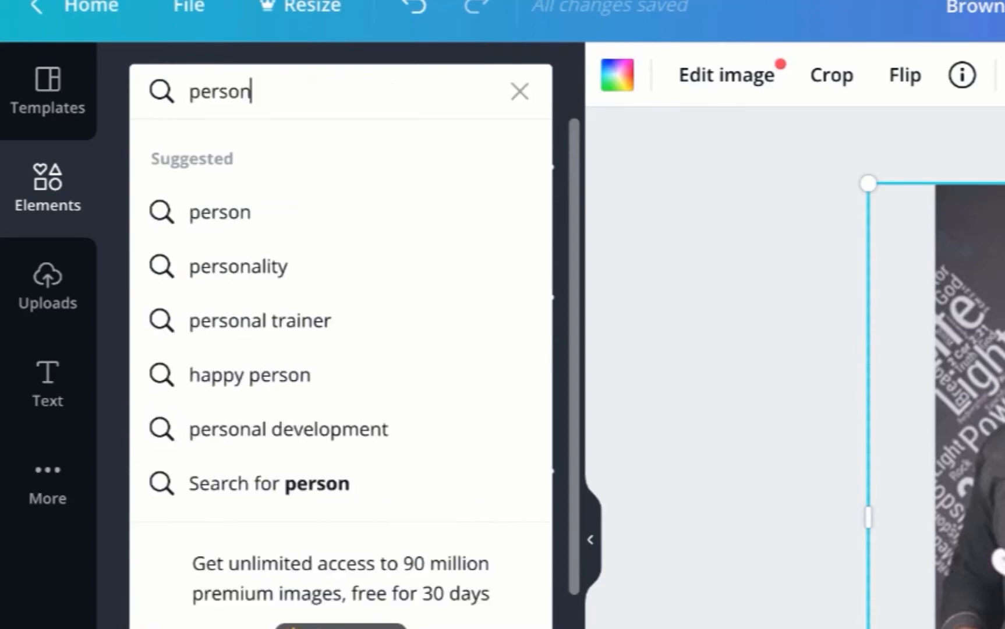
{"action": "key", "text": "Return"}
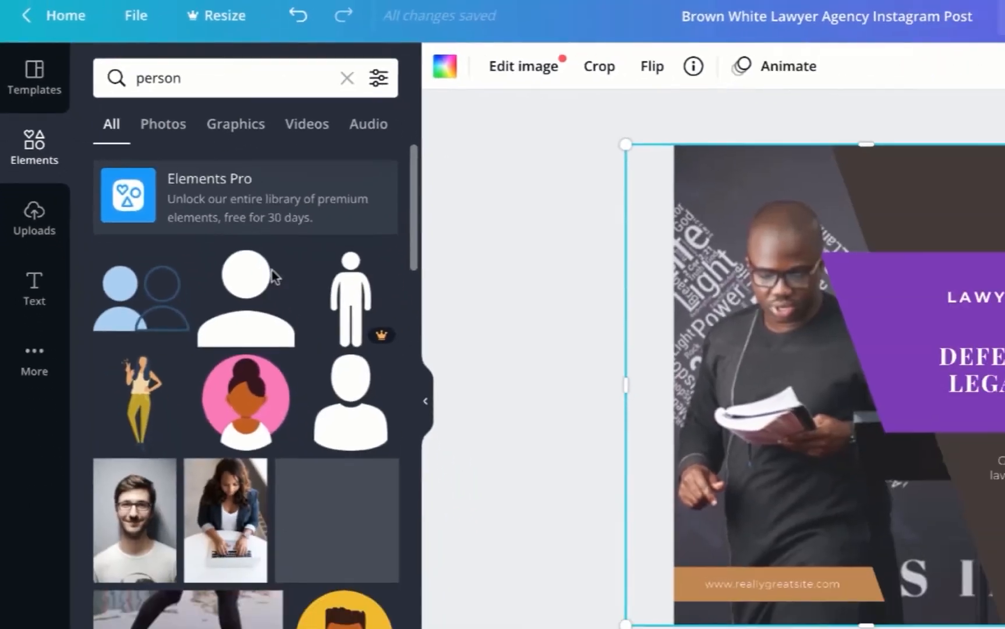
{"action": "scroll", "coordinate": [301, 525], "scroll_direction": "down", "scroll_amount": 3}
{"action": "scroll", "coordinate": [179, 460], "scroll_direction": "down", "scroll_amount": 15}
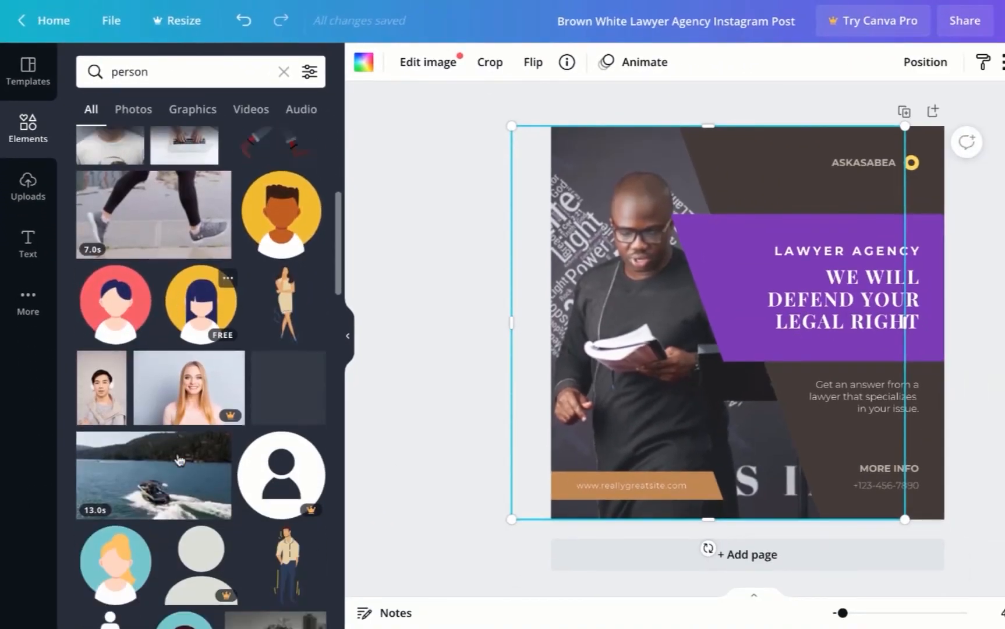
{"action": "scroll", "coordinate": [179, 460], "scroll_direction": "down", "scroll_amount": 6}
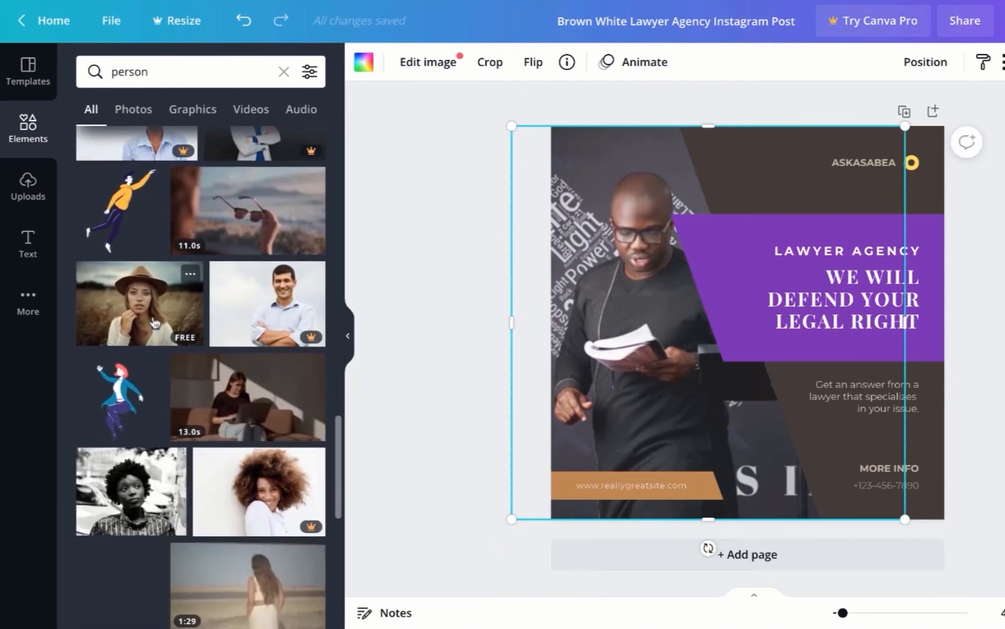
{"action": "left_click_drag", "start_coordinate": [154, 323], "coordinate": [596, 334]}
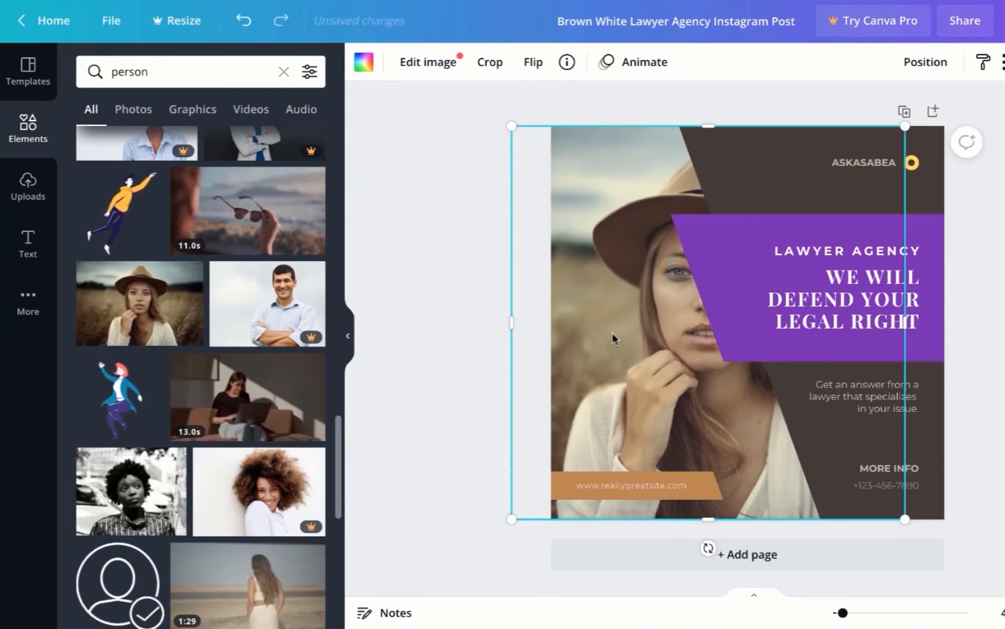
- Enlarge and reposition the woman's photo inside the image frame
{"action": "double_click", "coordinate": [612, 338]}
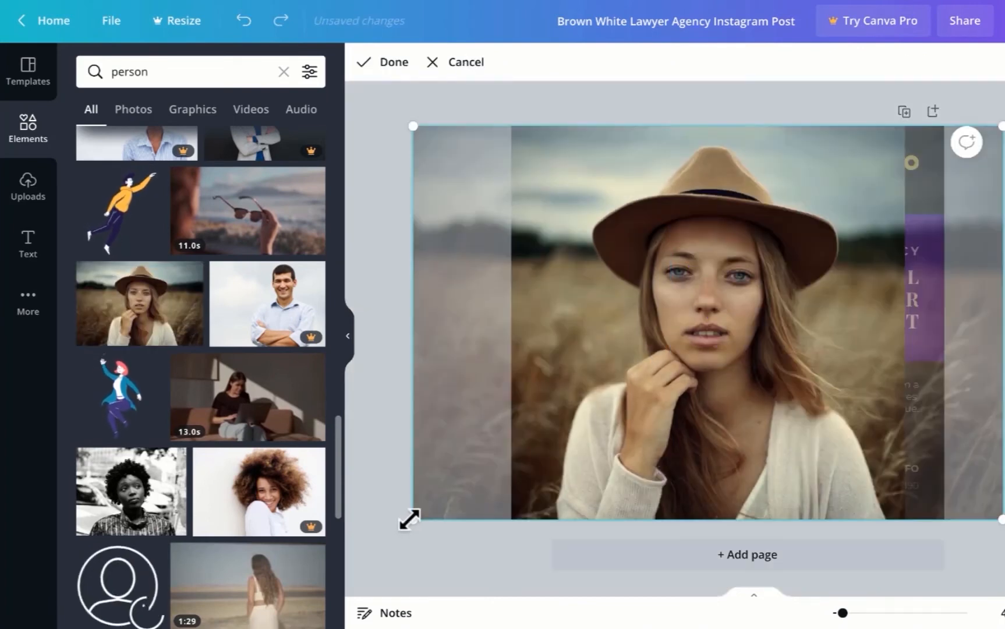
{"action": "left_click_drag", "start_coordinate": [409, 520], "coordinate": [385, 569]}
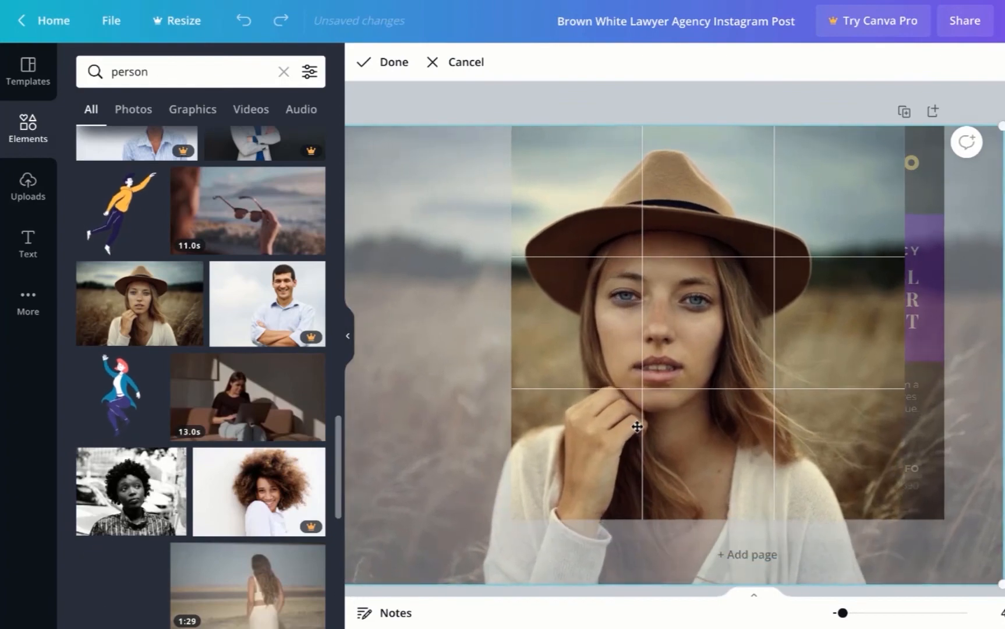
{"action": "left_click_drag", "start_coordinate": [637, 427], "coordinate": [576, 426]}
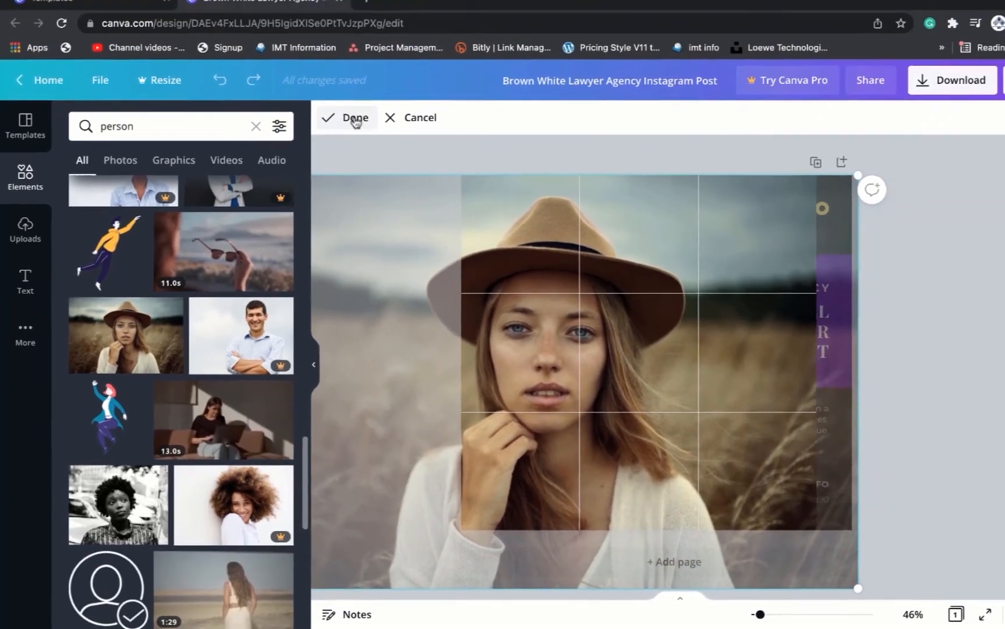
{"action": "left_click", "coordinate": [355, 118]}
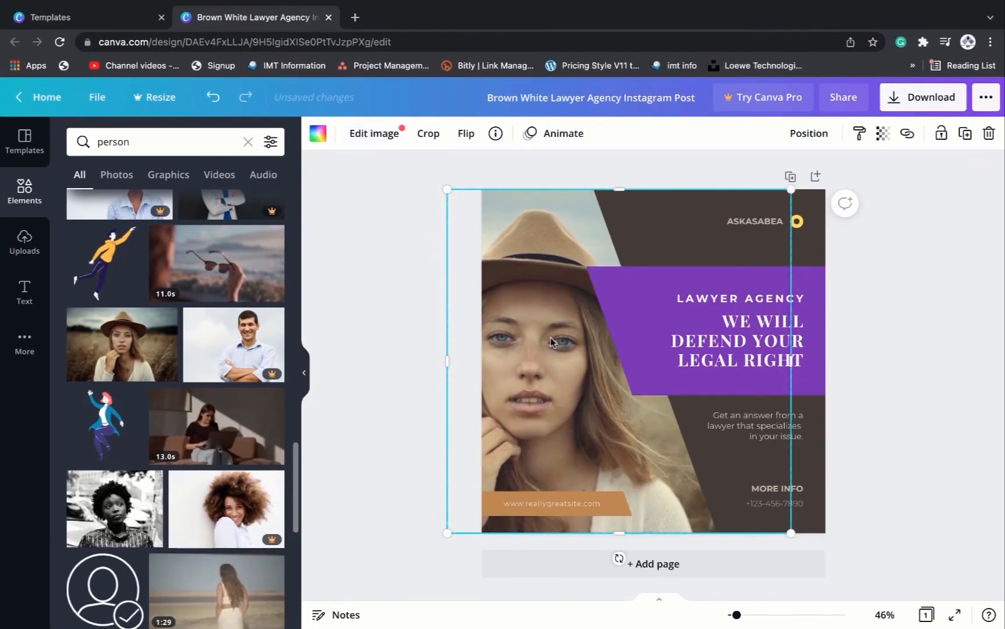
{"action": "double_click", "coordinate": [551, 342]}
{"action": "left_click_drag", "start_coordinate": [551, 339], "coordinate": [573, 333]}
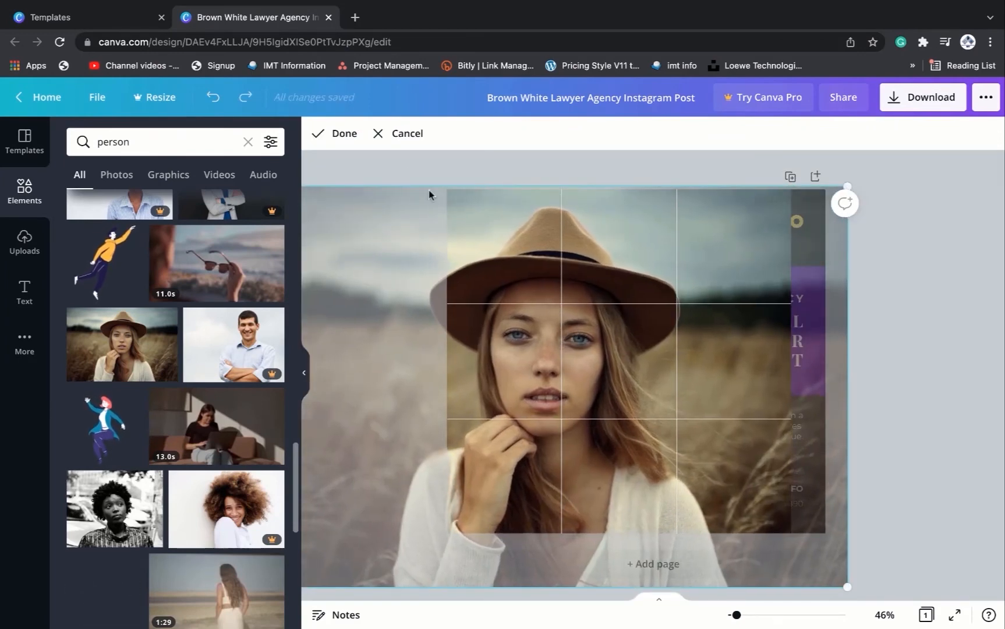
{"action": "left_click", "coordinate": [345, 140]}
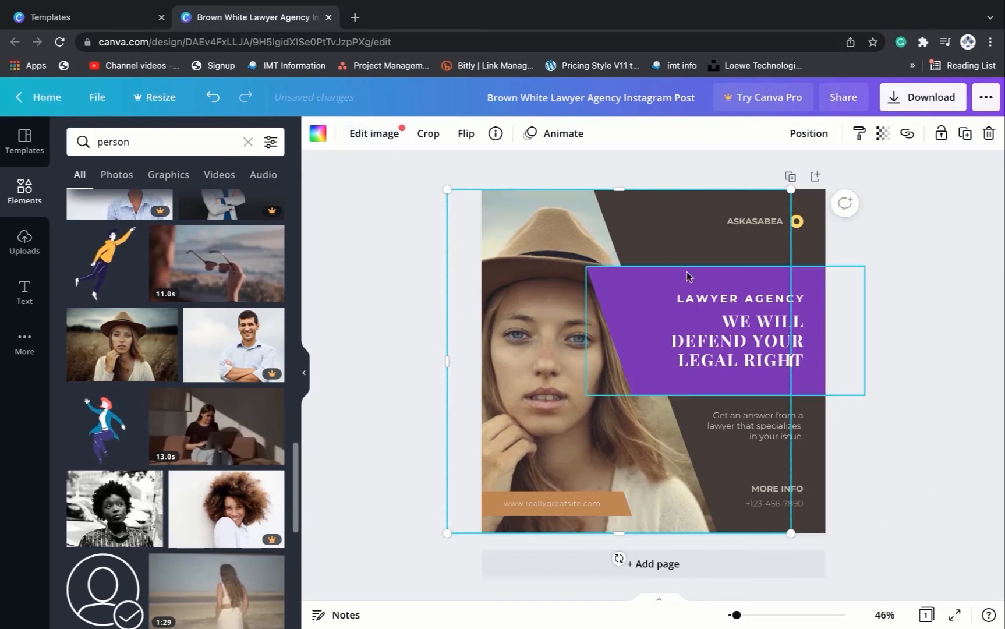
{"action": "left_click", "coordinate": [957, 326]}
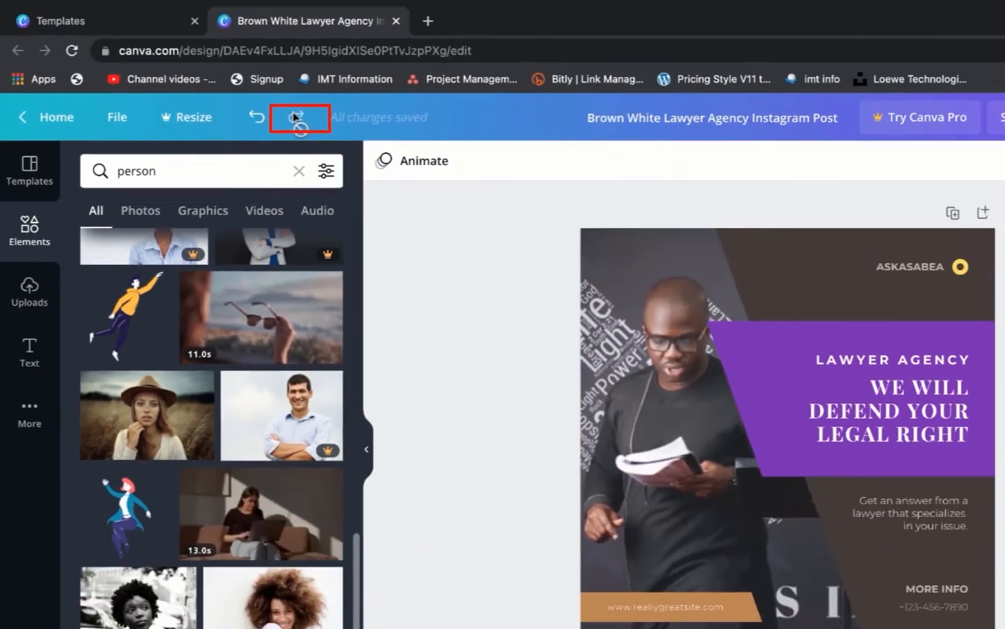
- Undo the recent photo replacements until the template's original office photo is back in the frame
{"action": "left_click", "coordinate": [256, 117]}
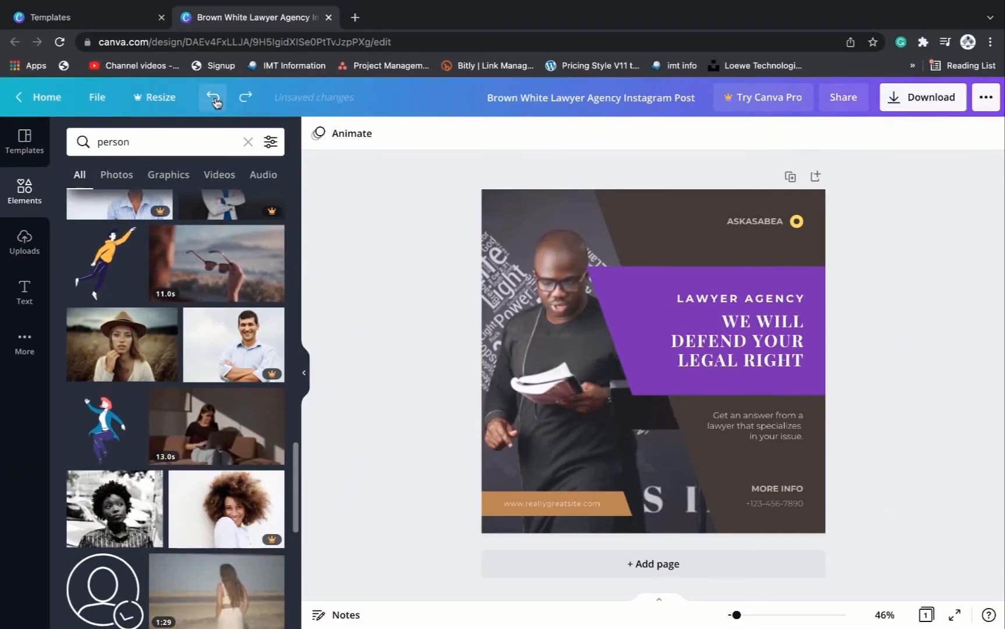
{"action": "left_click", "coordinate": [215, 100]}
{"action": "left_click", "coordinate": [215, 100]}
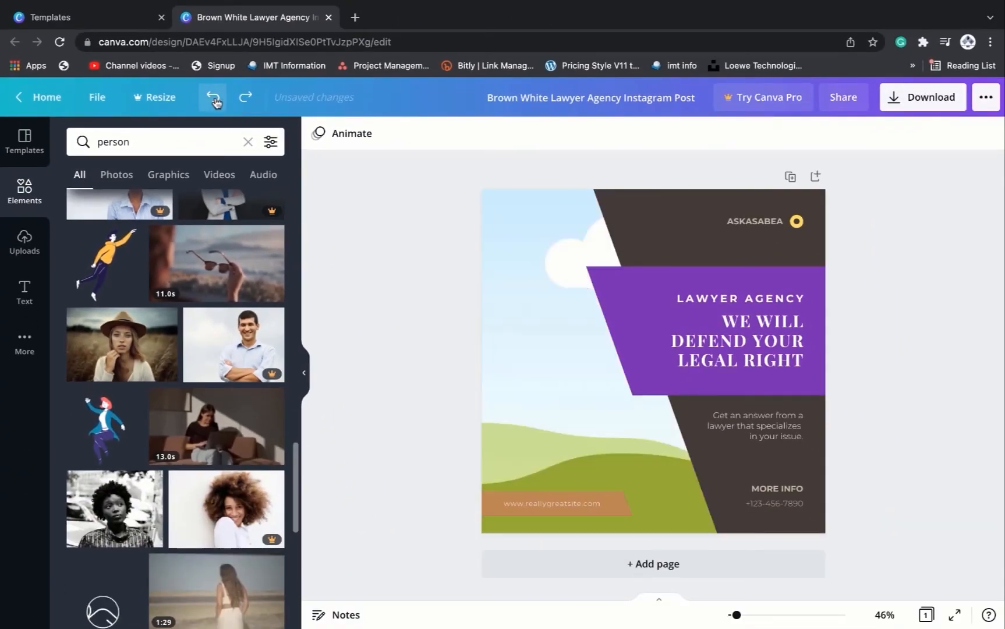
{"action": "left_click", "coordinate": [214, 100]}
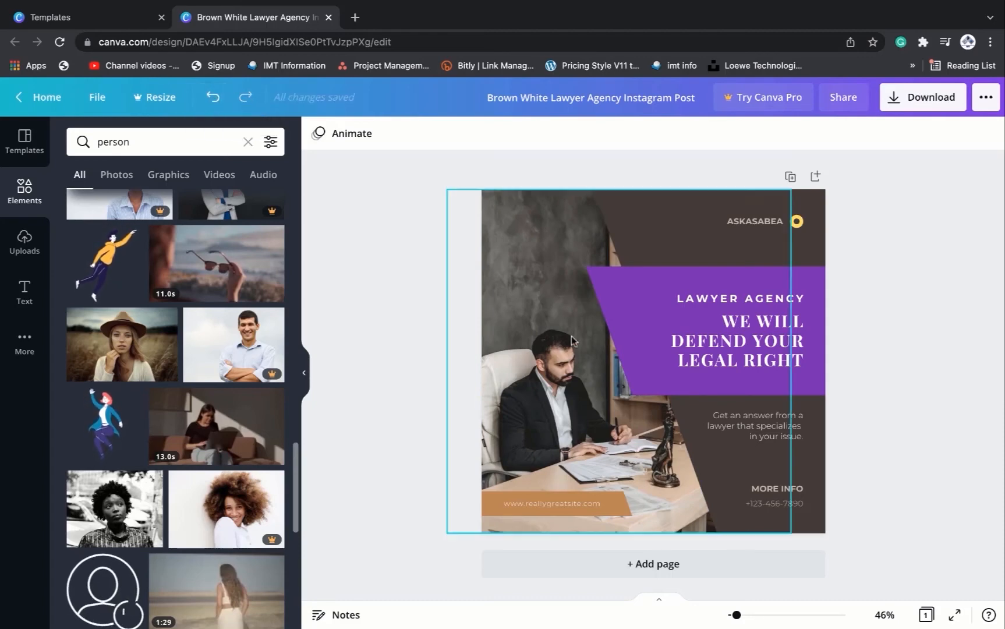
- Drop the uploaded photo from the uploads into the template's image frame
{"action": "scroll", "coordinate": [144, 306], "scroll_direction": "up", "scroll_amount": 10}
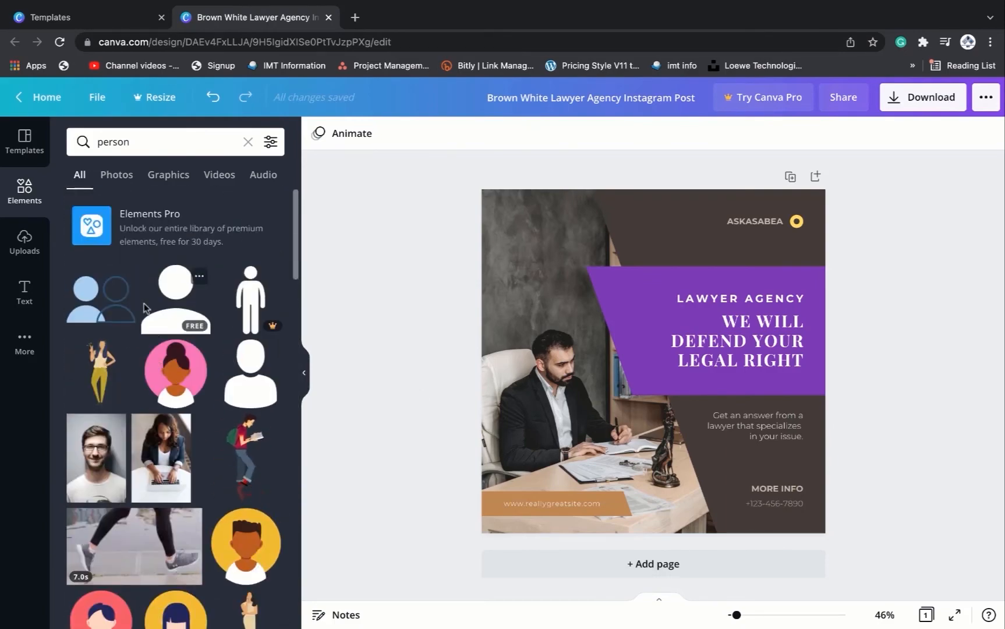
{"action": "left_click", "coordinate": [22, 240]}
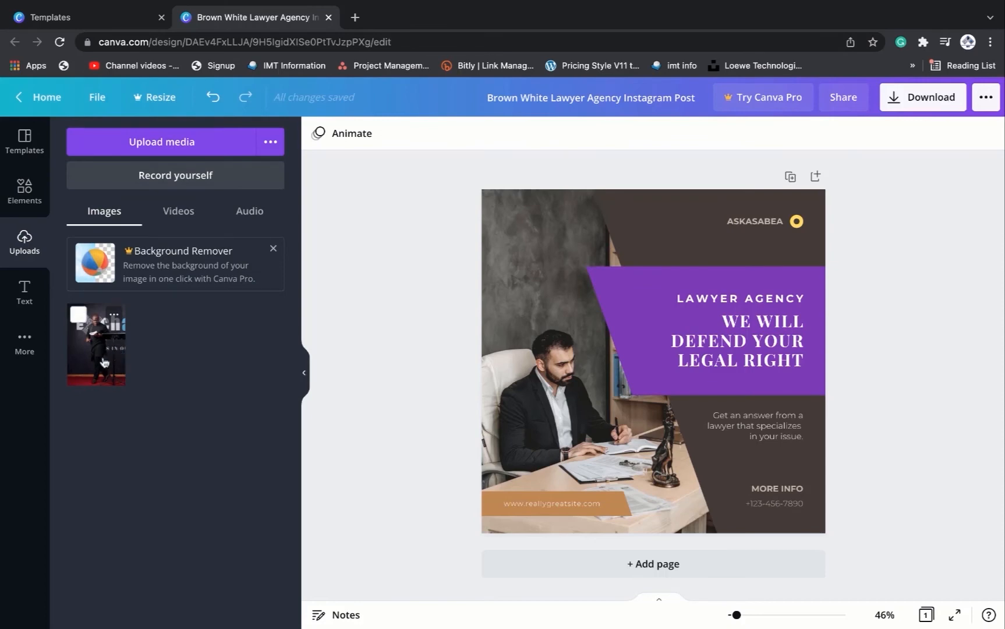
{"action": "left_click_drag", "start_coordinate": [104, 363], "coordinate": [562, 326]}
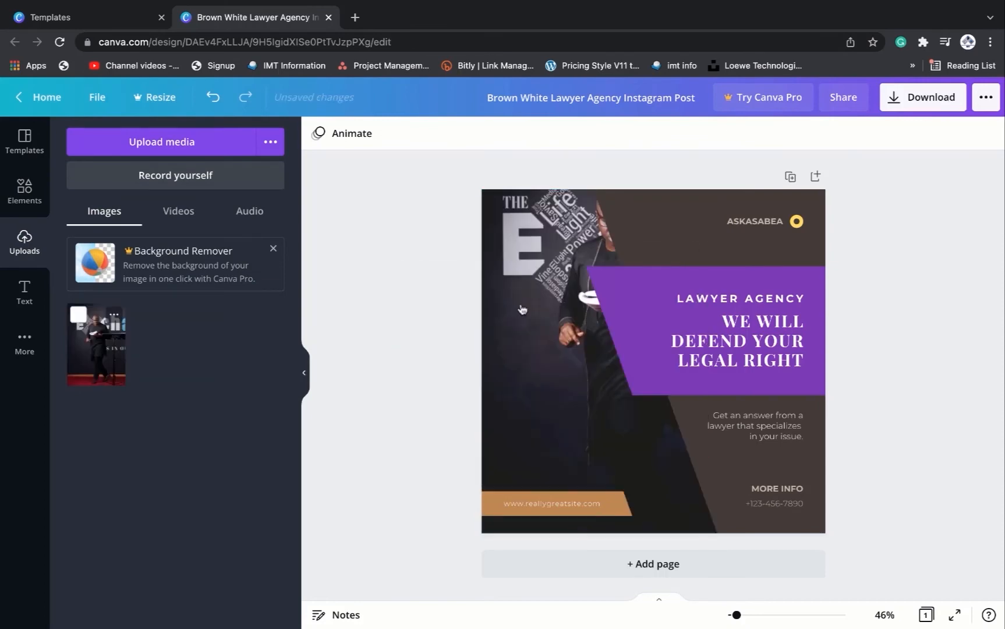
- Enlarge and reposition the uploaded photo inside the image frame, then finish cropping
{"action": "right_click", "coordinate": [553, 331]}
{"action": "left_click", "coordinate": [500, 391]}
{"action": "double_click", "coordinate": [501, 391]}
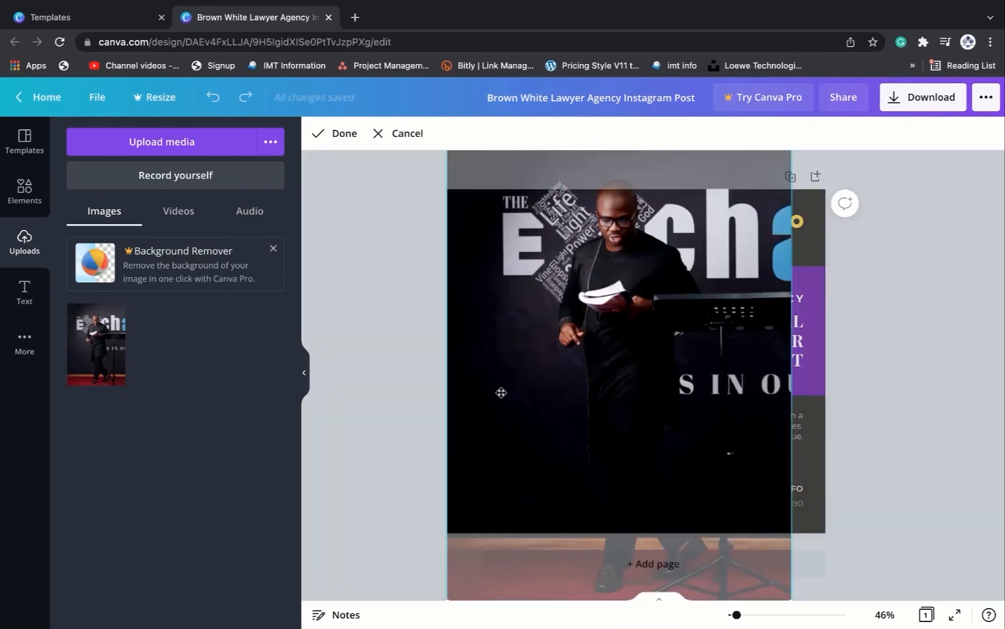
{"action": "scroll", "coordinate": [553, 302], "scroll_direction": "down", "scroll_amount": 1}
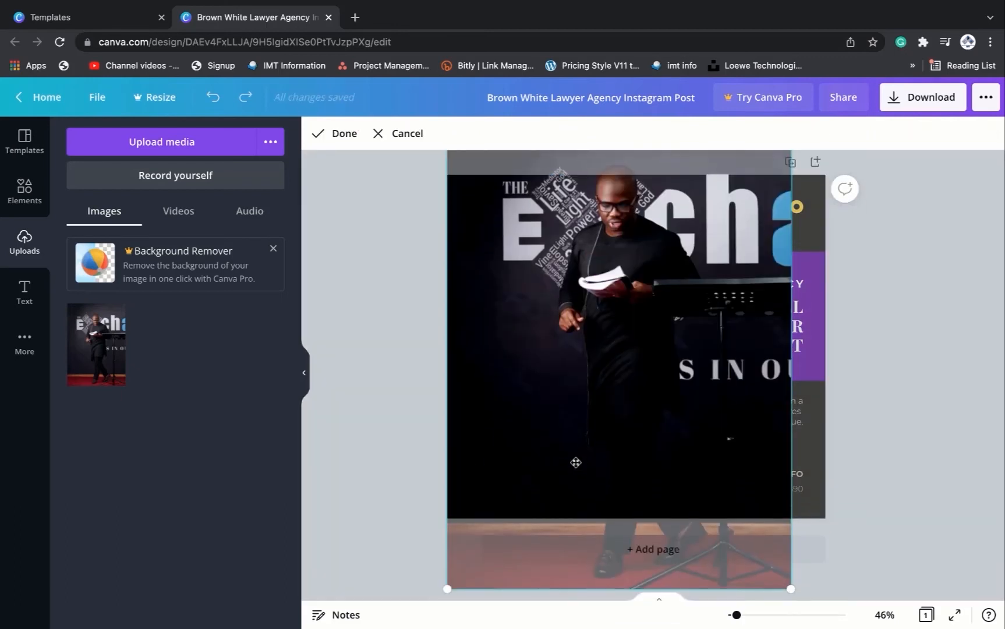
{"action": "left_click_drag", "start_coordinate": [444, 593], "coordinate": [333, 594]}
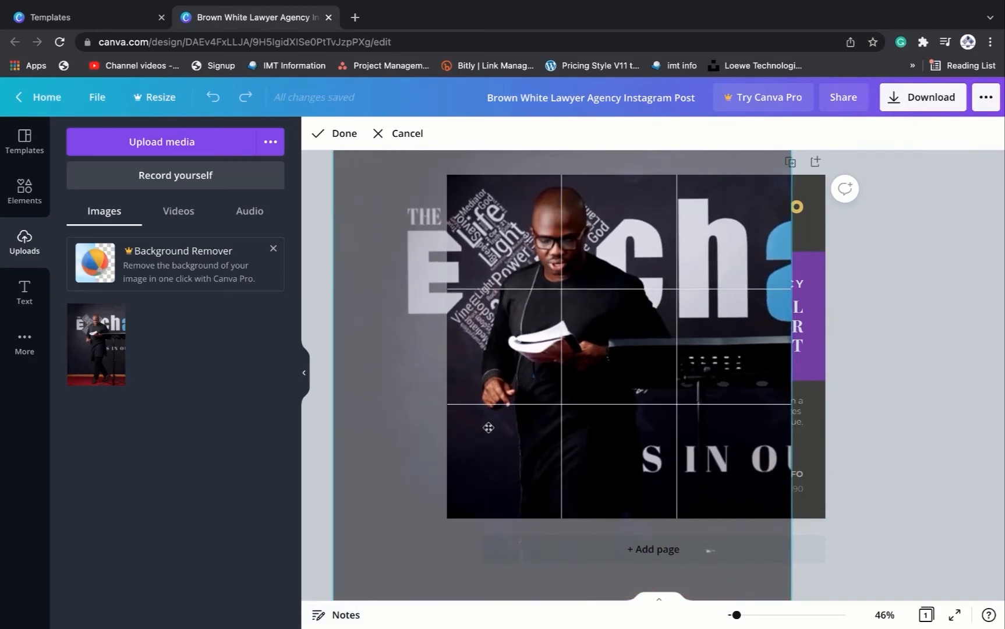
{"action": "left_click_drag", "start_coordinate": [487, 415], "coordinate": [475, 461]}
{"action": "scroll", "coordinate": [522, 439], "scroll_direction": "down", "scroll_amount": 3}
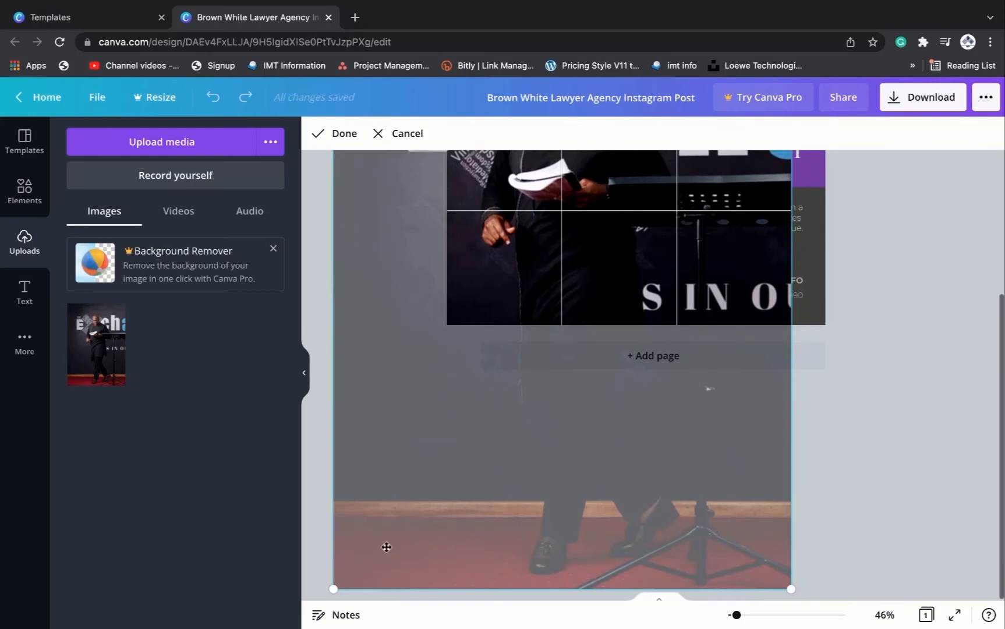
{"action": "left_click_drag", "start_coordinate": [331, 589], "coordinate": [272, 625]}
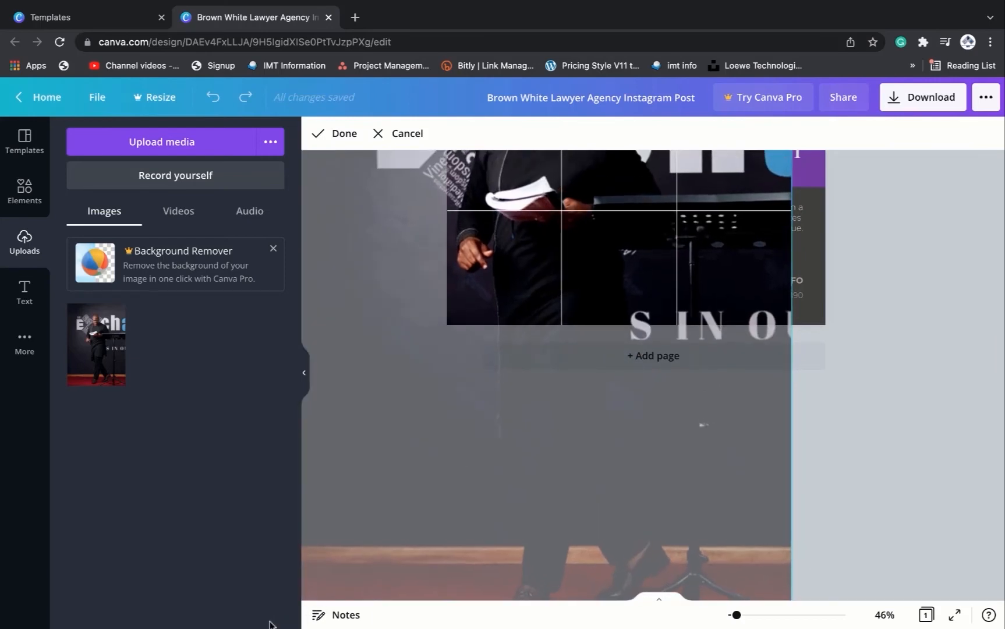
{"action": "scroll", "coordinate": [494, 462], "scroll_direction": "up", "scroll_amount": 3}
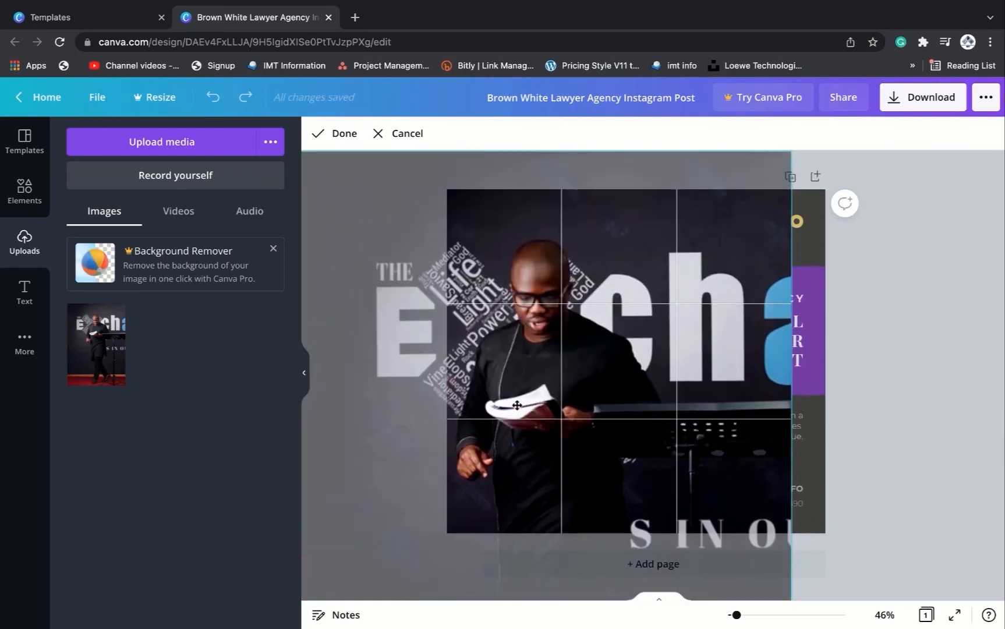
{"action": "left_click", "coordinate": [338, 134]}
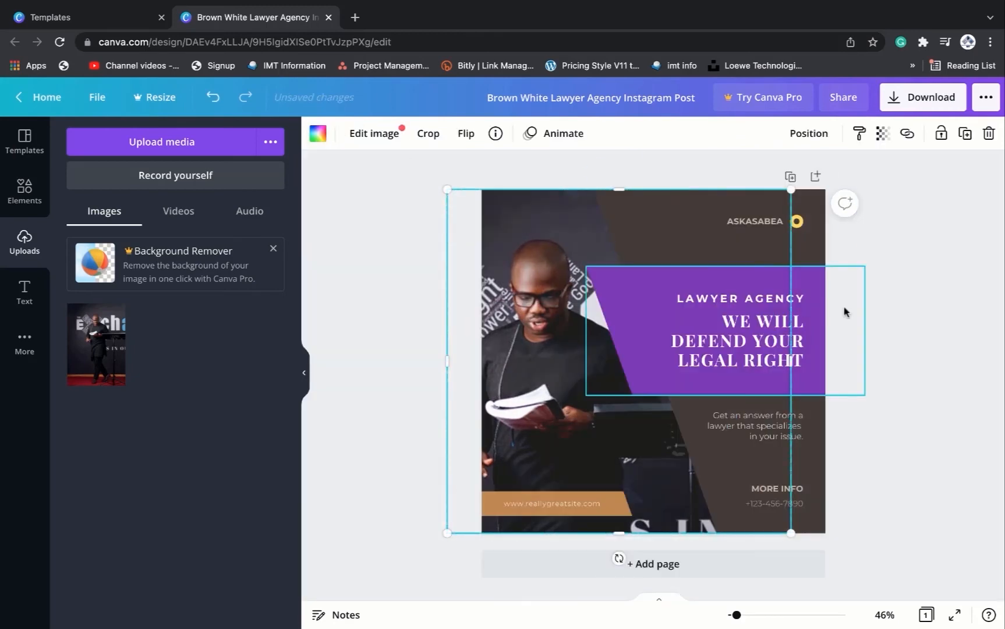
- Recolour the diagonal background shape, trying several greys and settling on white
{"action": "left_click", "coordinate": [970, 314]}
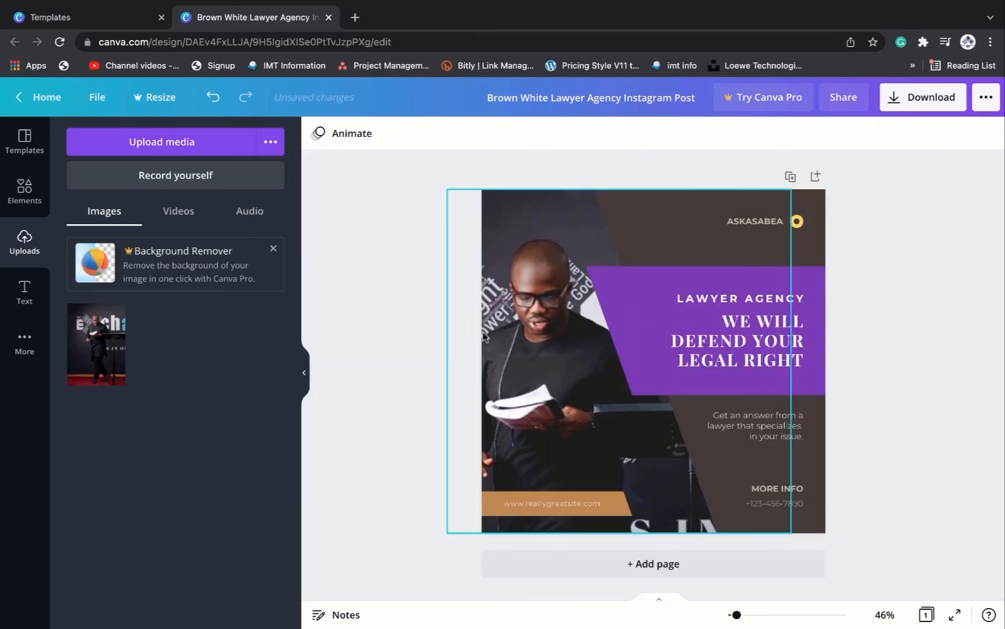
{"action": "left_click", "coordinate": [668, 245]}
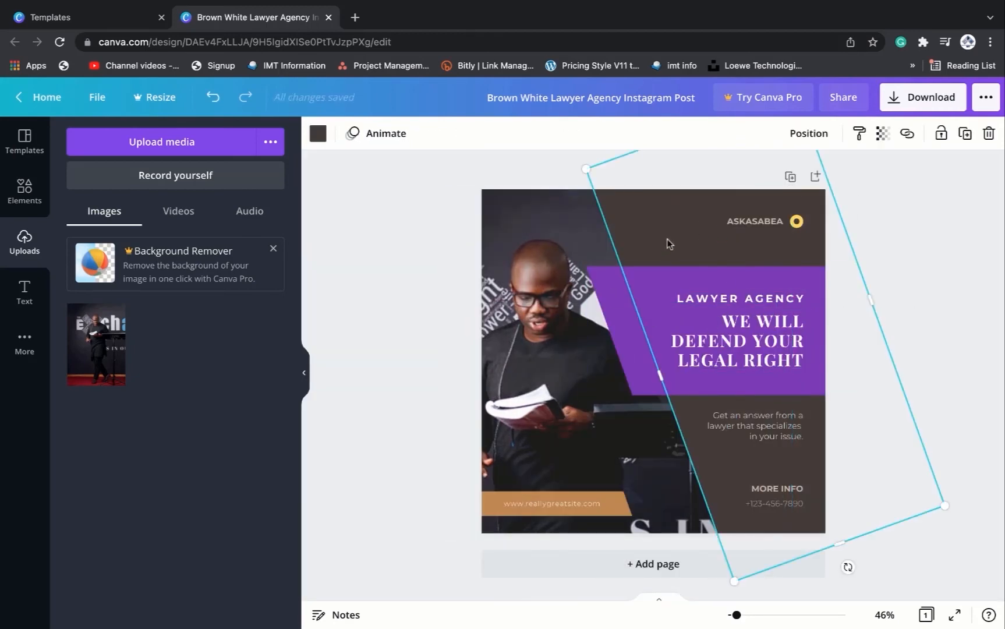
{"action": "left_click", "coordinate": [580, 230]}
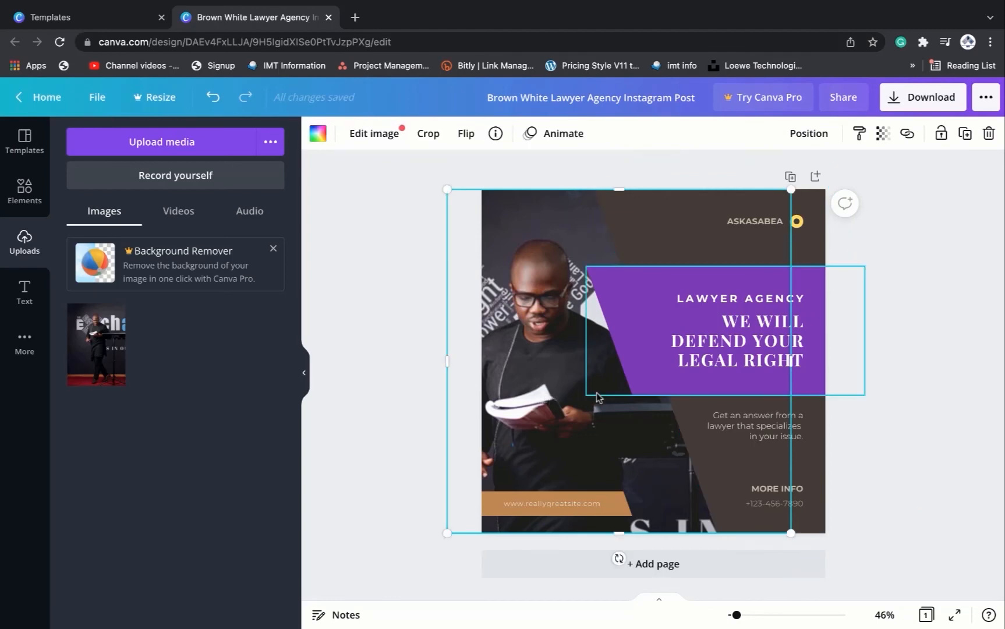
{"action": "left_click", "coordinate": [818, 236]}
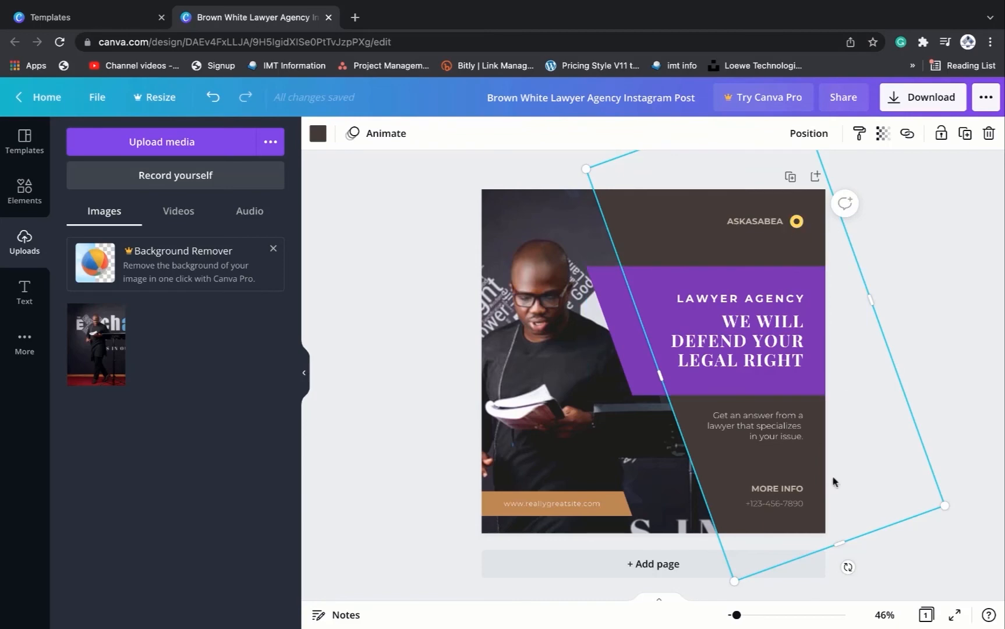
{"action": "left_click", "coordinate": [318, 136]}
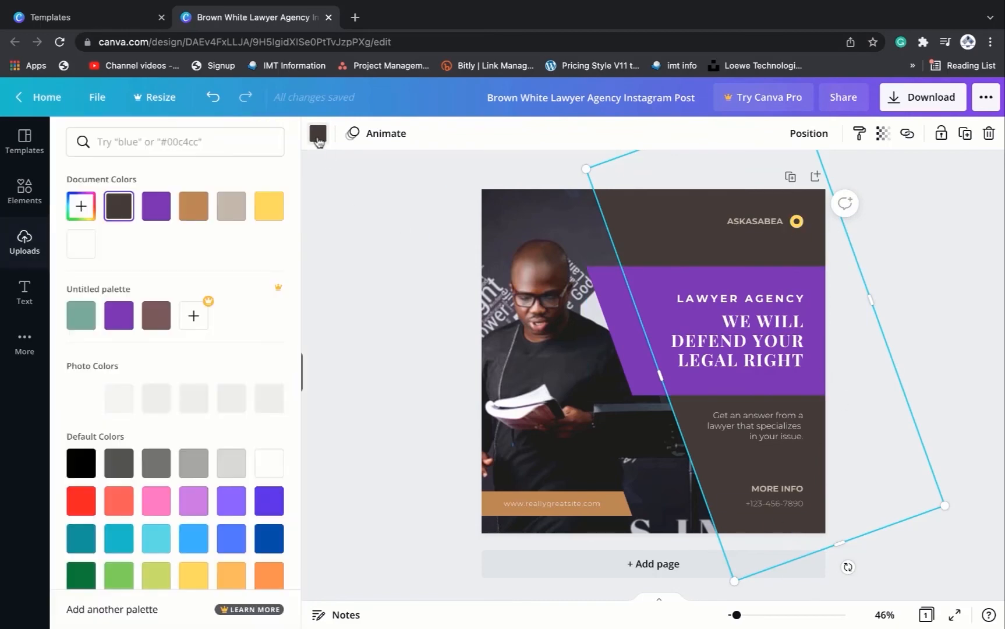
{"action": "left_click", "coordinate": [277, 469]}
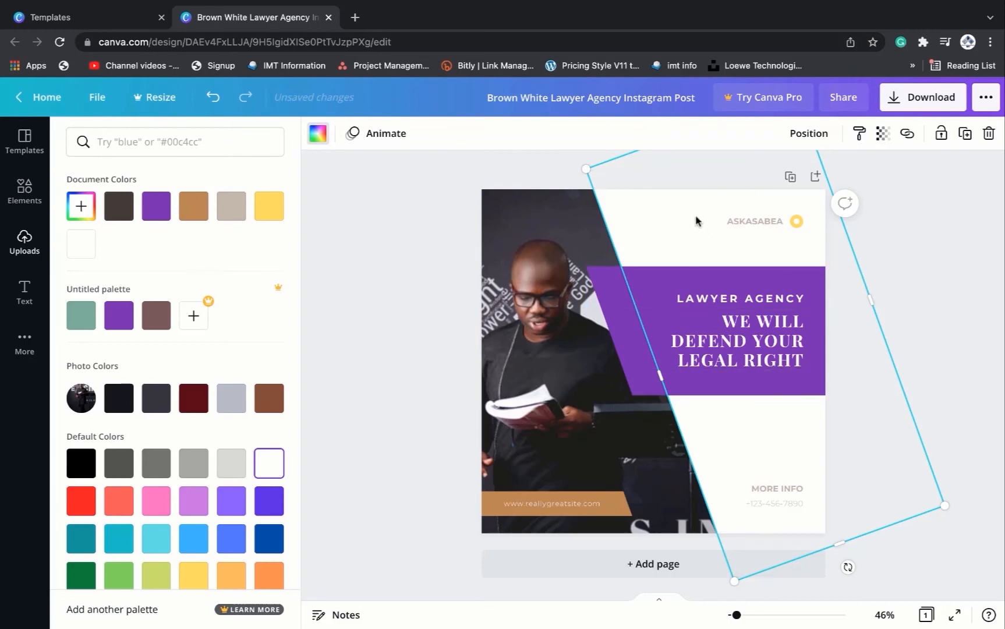
{"action": "left_click", "coordinate": [232, 466]}
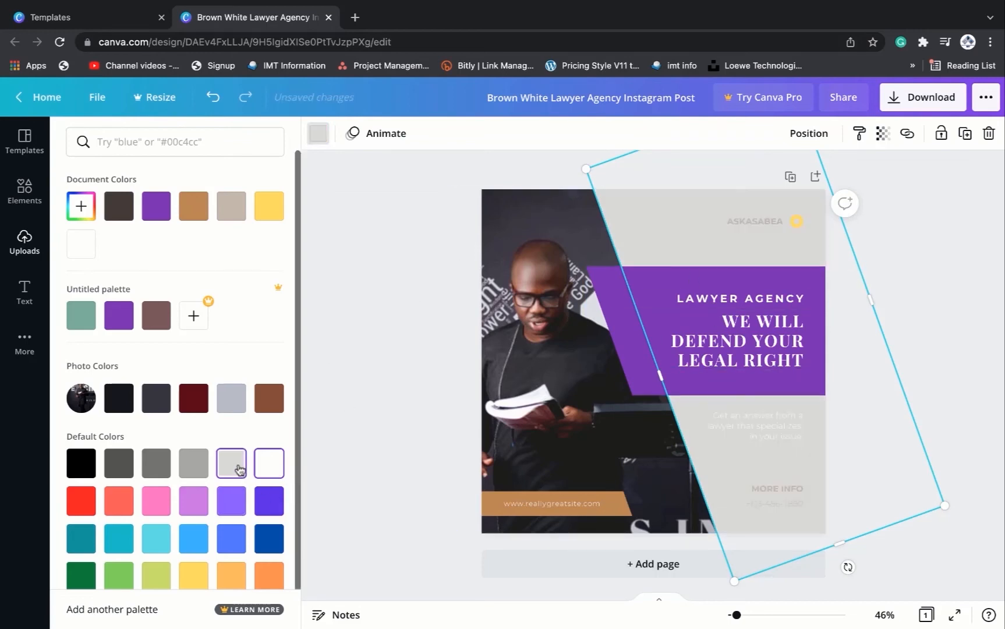
{"action": "left_click", "coordinate": [198, 466]}
{"action": "left_click", "coordinate": [156, 465]}
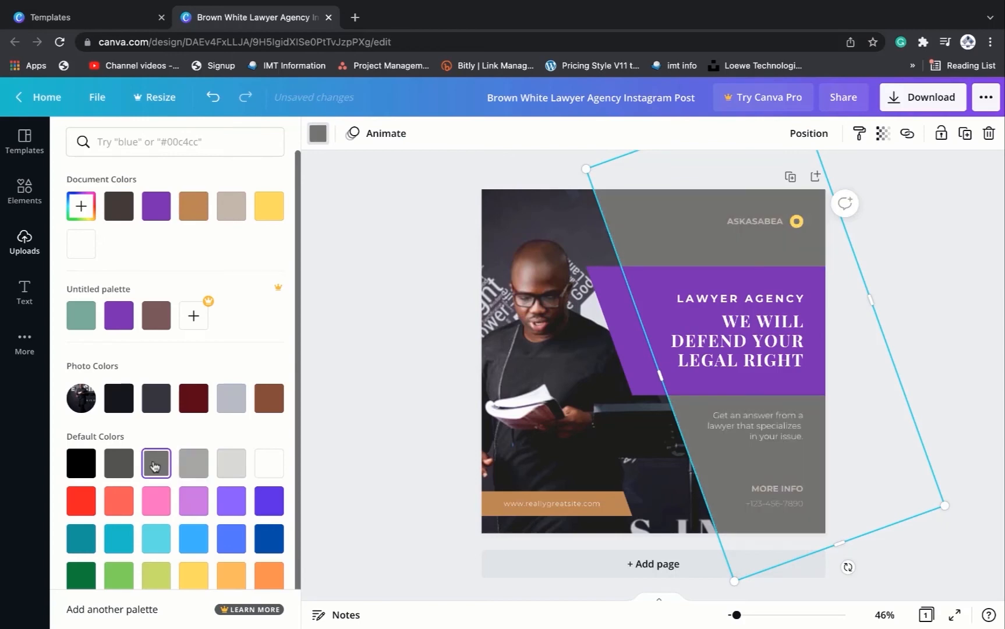
{"action": "left_click", "coordinate": [207, 461]}
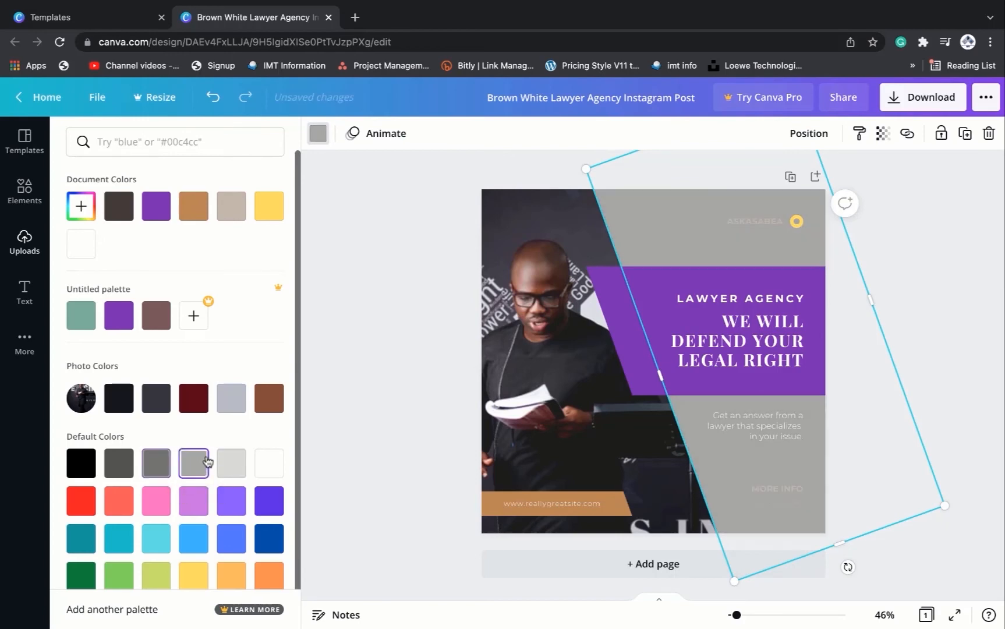
{"action": "left_click", "coordinate": [269, 463]}
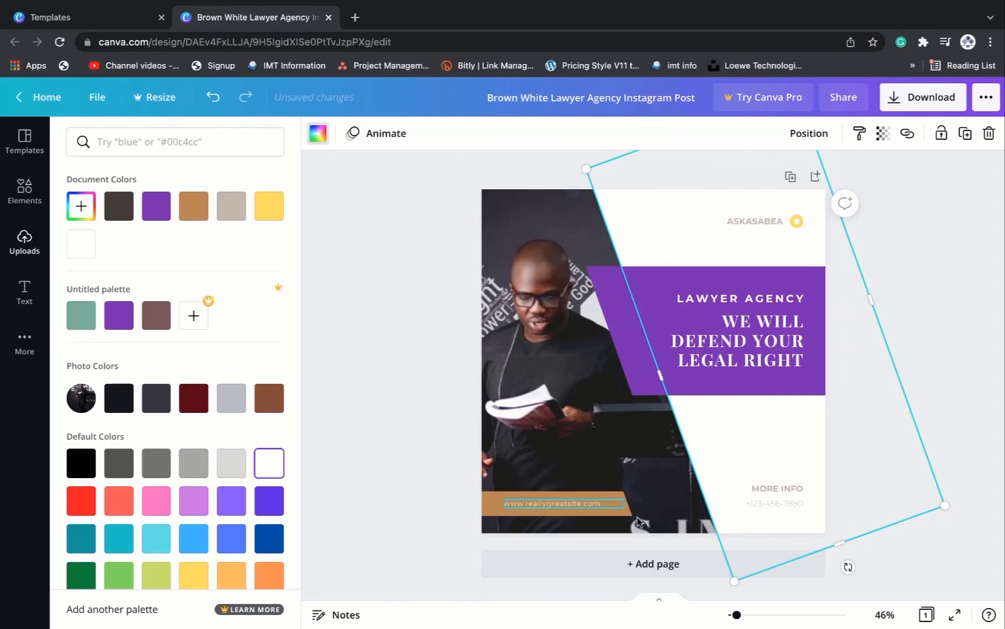
- Change the 'Get an answer from a lawyer' text colour to a dark photo colour
{"action": "left_click", "coordinate": [763, 436]}
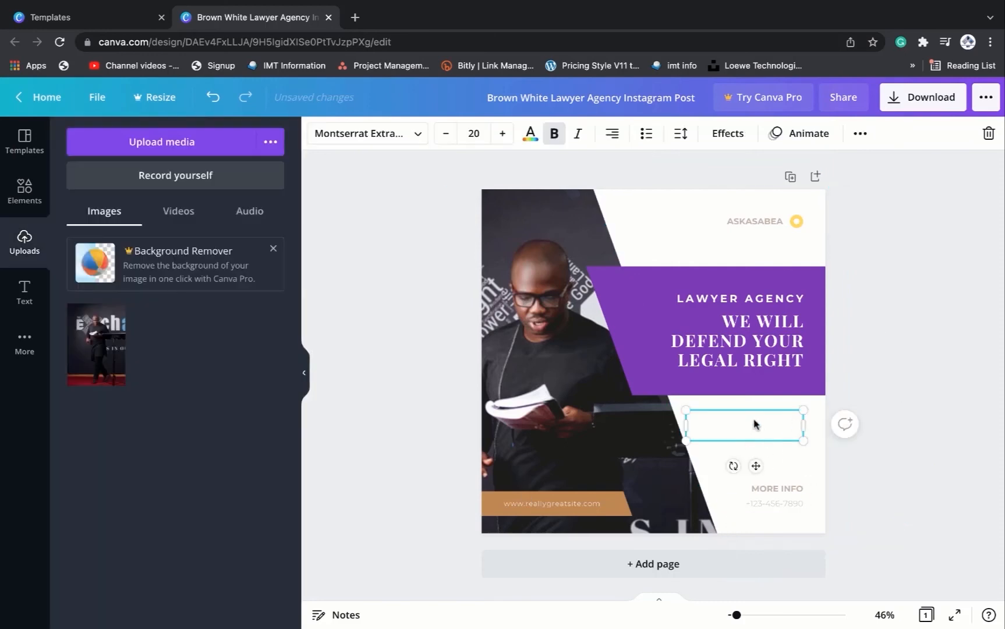
{"action": "left_click", "coordinate": [556, 143]}
{"action": "left_click", "coordinate": [555, 139]}
{"action": "left_click", "coordinate": [531, 134]}
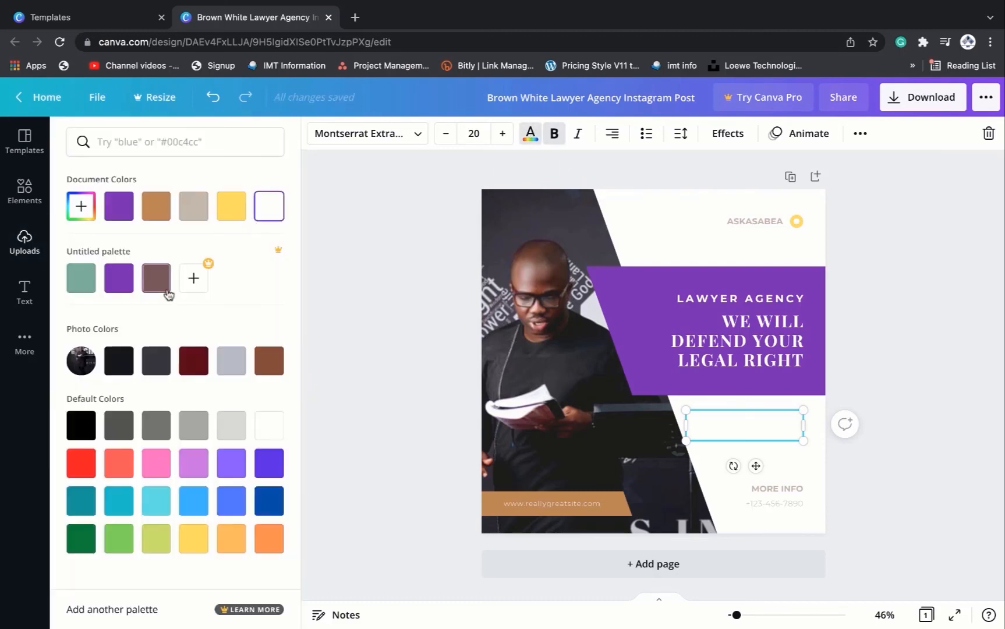
{"action": "left_click", "coordinate": [164, 371]}
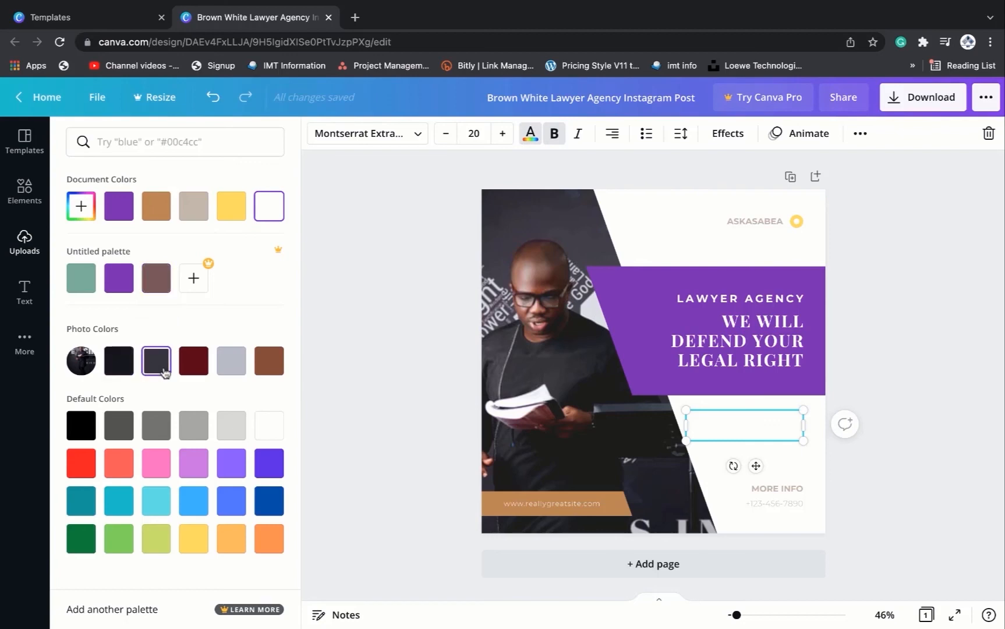
{"action": "left_click", "coordinate": [751, 260]}
{"action": "left_click", "coordinate": [941, 258]}
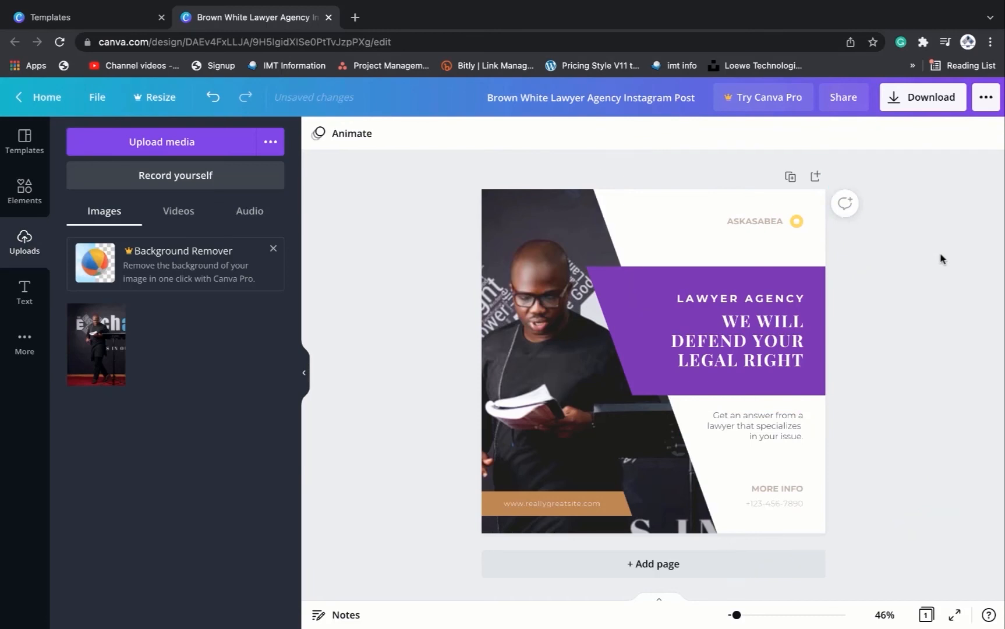
- Set the diagonal background shape to the custom colour #FAF8F8
{"action": "left_click", "coordinate": [781, 425]}
{"action": "left_click", "coordinate": [700, 277]}
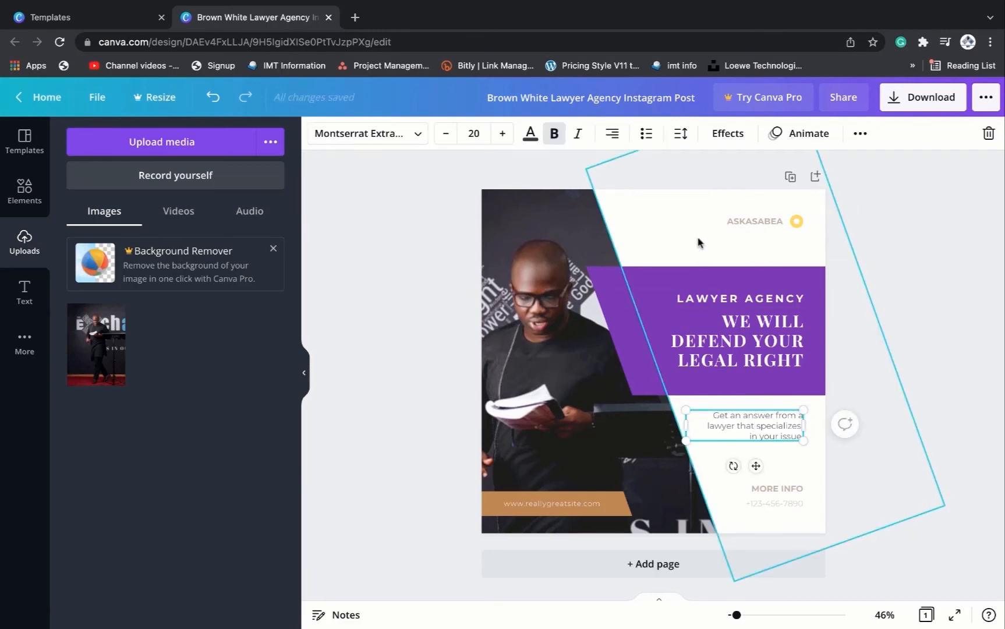
{"action": "left_click", "coordinate": [317, 143]}
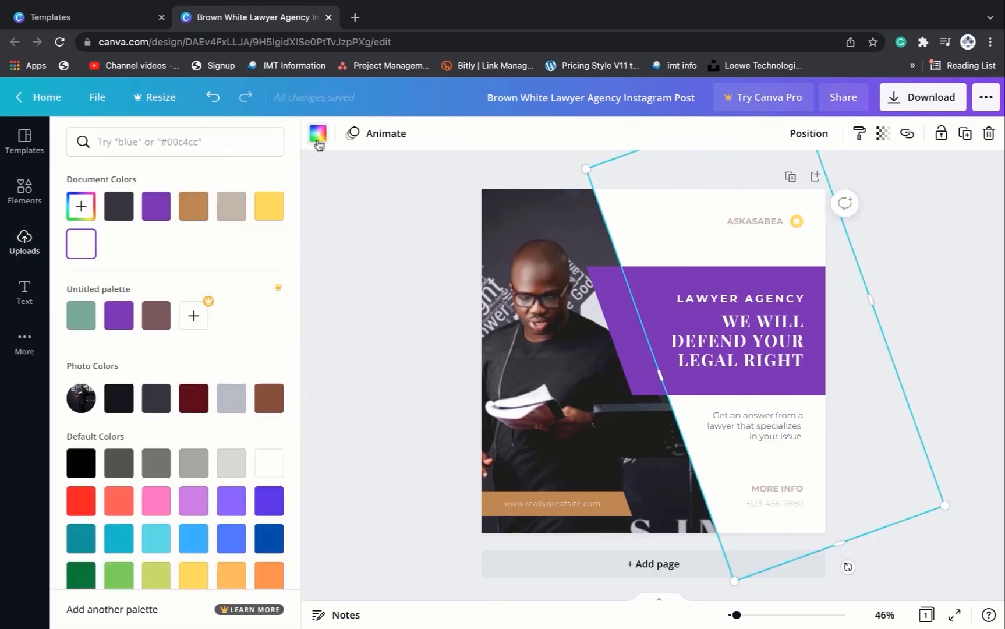
{"action": "left_click", "coordinate": [81, 208]}
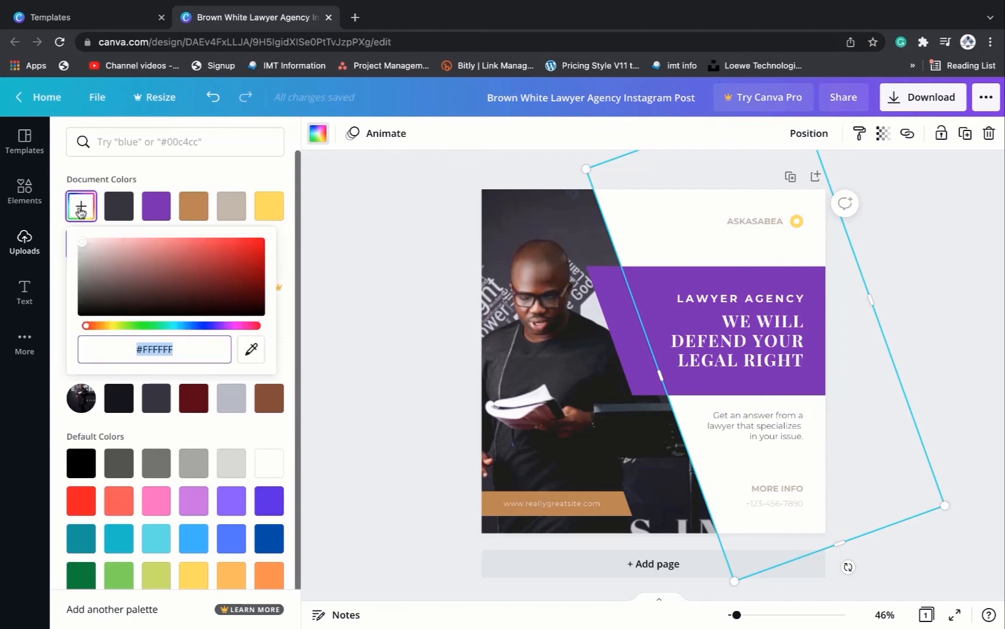
{"action": "left_click", "coordinate": [84, 244]}
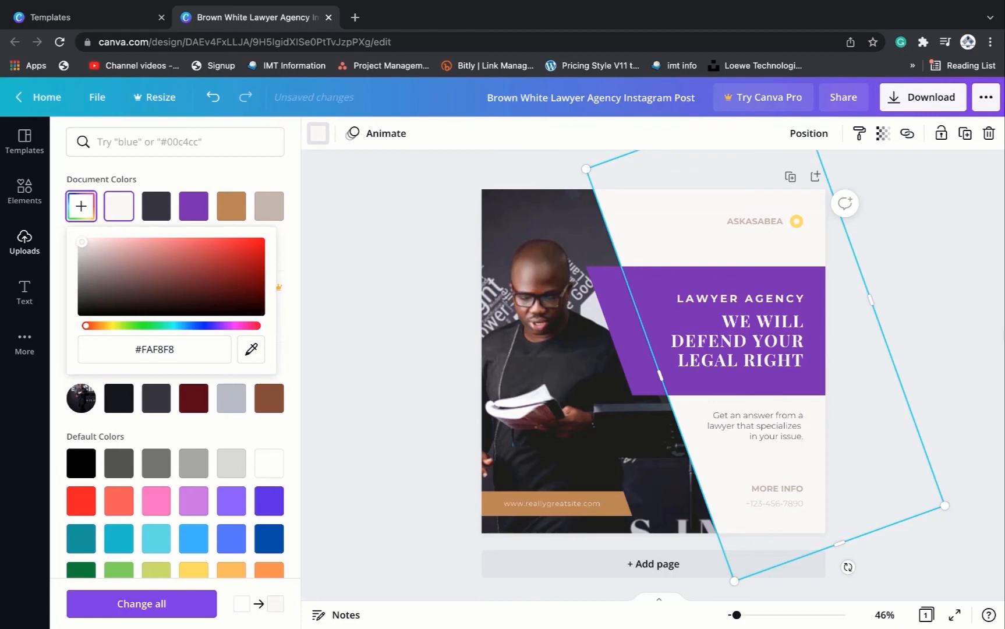
{"action": "left_click", "coordinate": [938, 287]}
{"action": "left_click", "coordinate": [939, 287]}
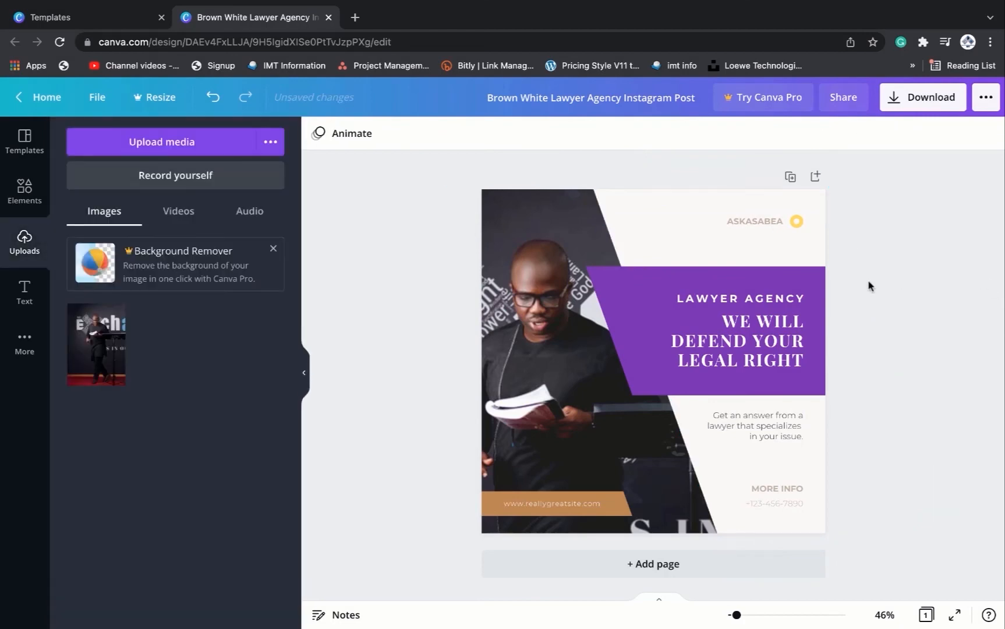
- Duplicate the page to create a second copy of the post
{"action": "left_click", "coordinate": [791, 177]}
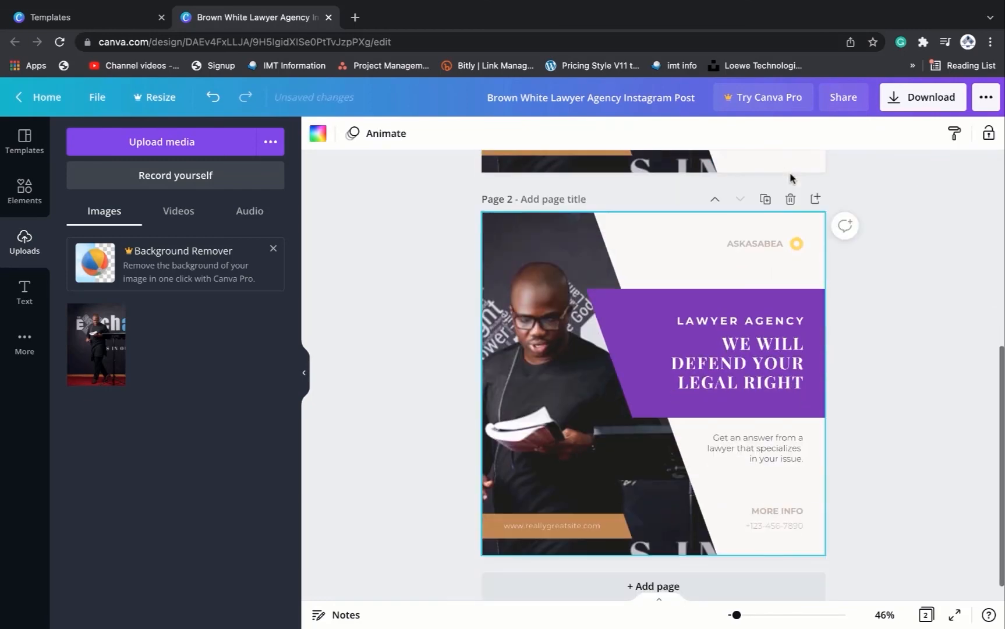
{"action": "scroll", "coordinate": [813, 456], "scroll_direction": "up", "scroll_amount": 6}
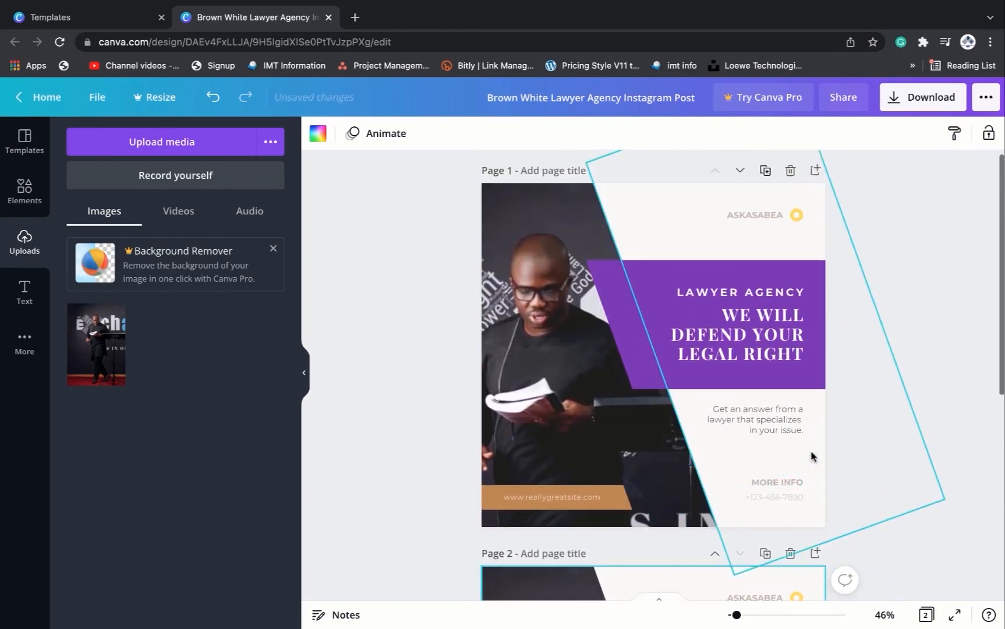
{"action": "scroll", "coordinate": [813, 456], "scroll_direction": "down", "scroll_amount": 7}
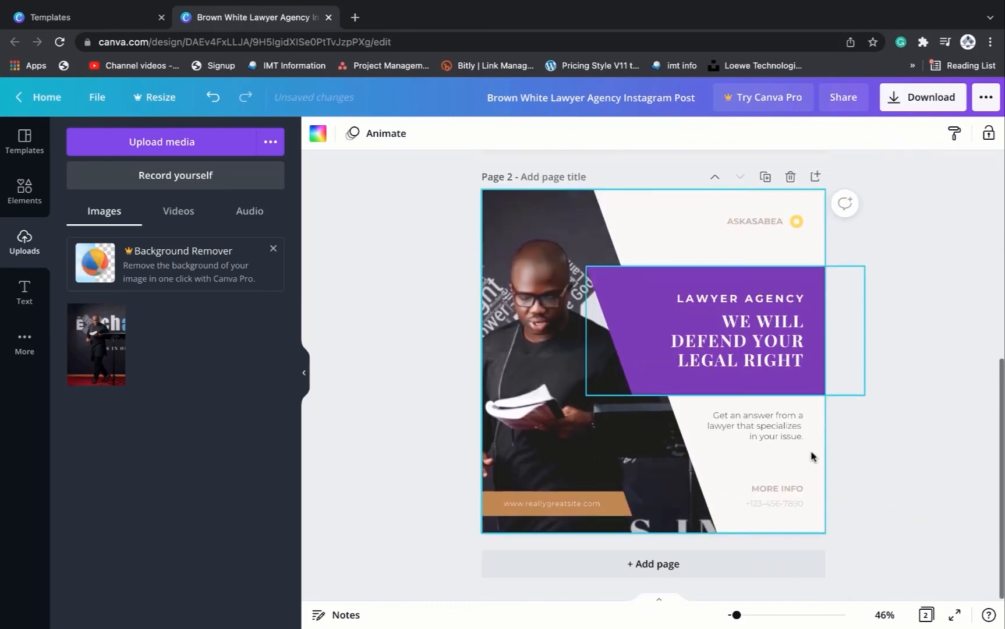
- Replace the photo on the second page with the stock image of a woman working at a laptop
{"action": "left_click", "coordinate": [554, 415]}
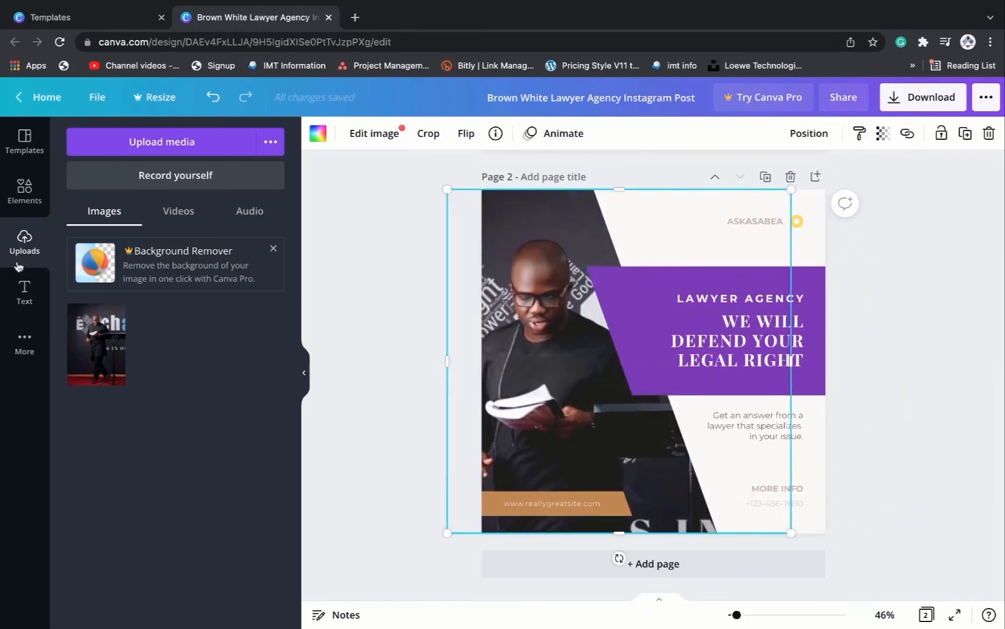
{"action": "left_click", "coordinate": [24, 189]}
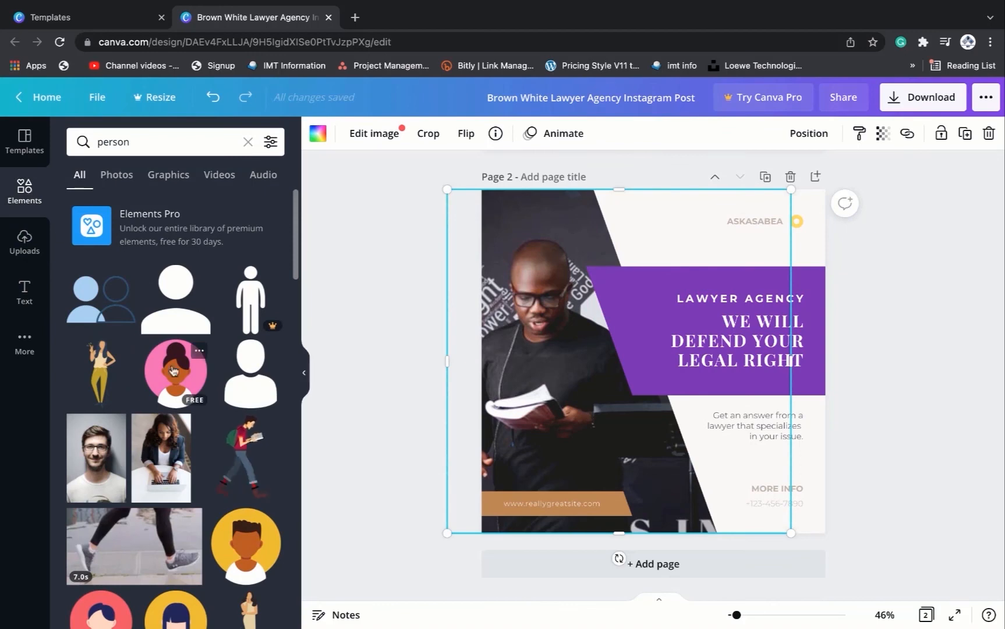
{"action": "left_click_drag", "start_coordinate": [161, 457], "coordinate": [524, 382]}
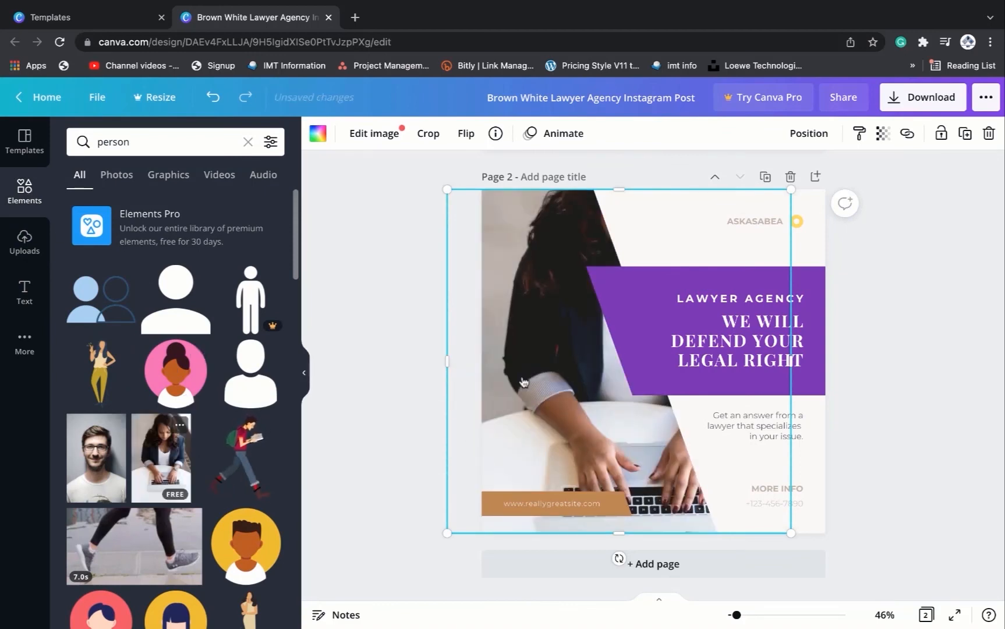
- Crop the new photo by enlarging and repositioning it inside its frame so the woman's face fills the area
{"action": "double_click", "coordinate": [570, 370]}
{"action": "scroll", "coordinate": [512, 338], "scroll_direction": "down", "scroll_amount": 1}
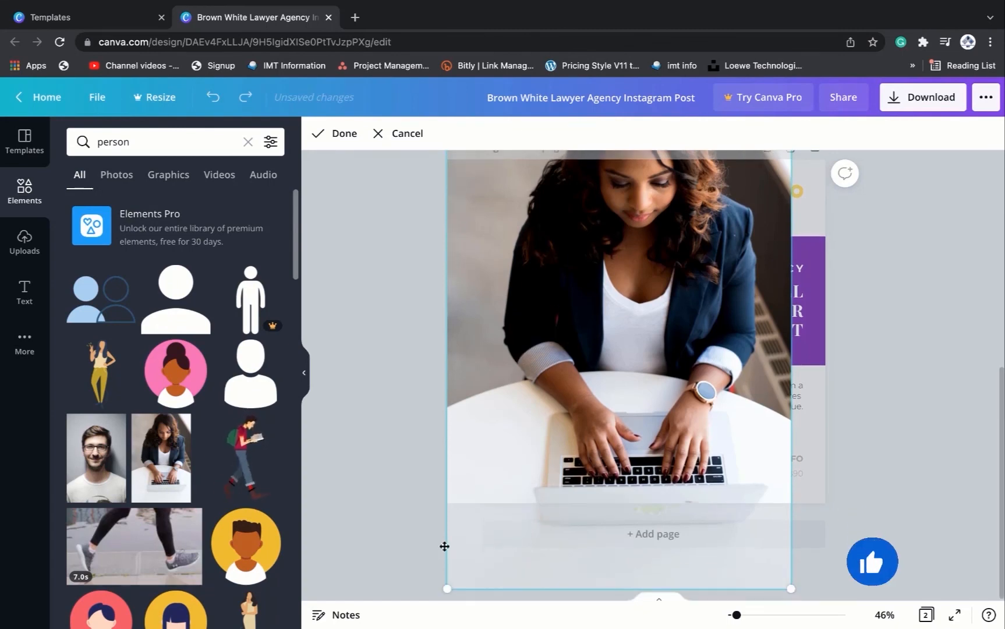
{"action": "left_click_drag", "start_coordinate": [447, 589], "coordinate": [14, 619]}
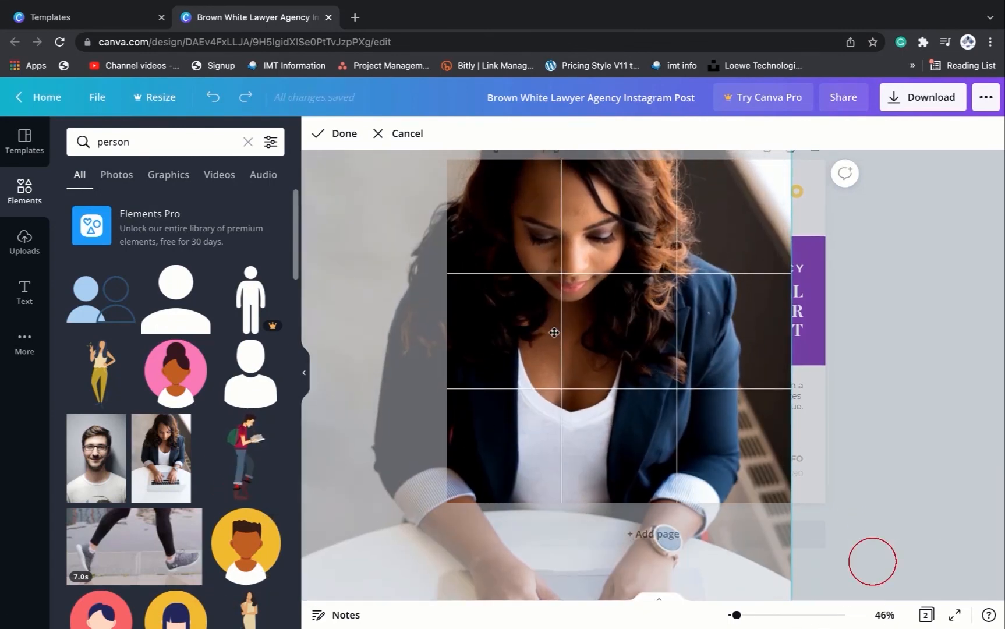
{"action": "left_click_drag", "start_coordinate": [555, 332], "coordinate": [523, 415]}
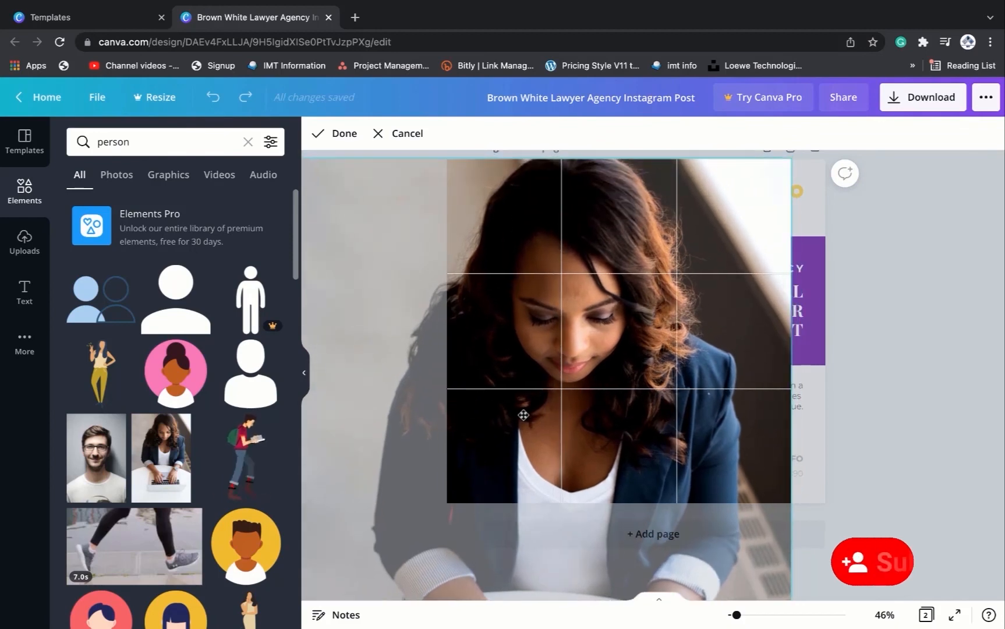
{"action": "left_click", "coordinate": [337, 133]}
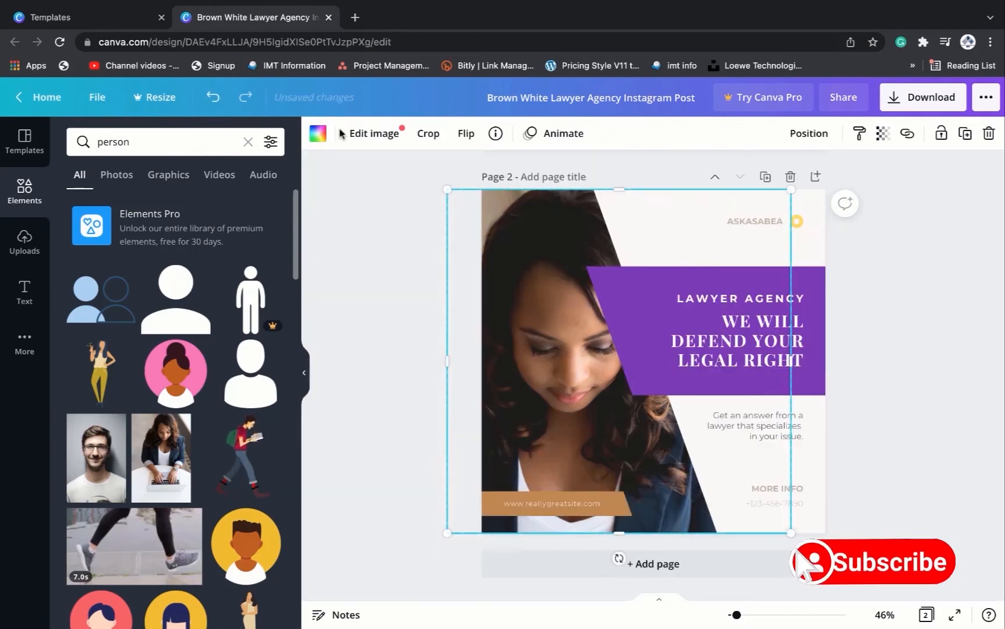
{"action": "left_click", "coordinate": [971, 429]}
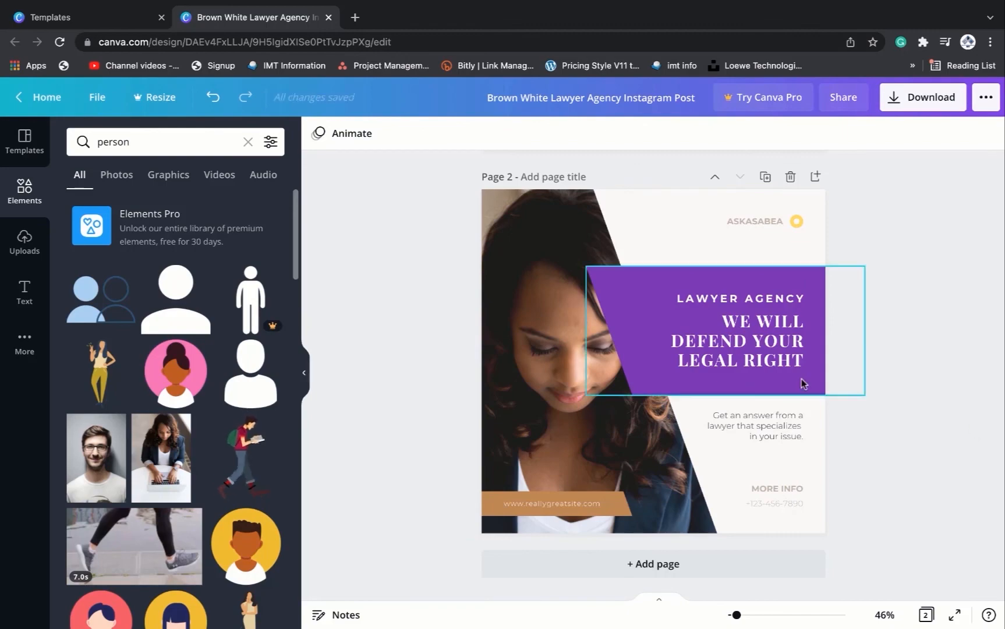
- Compare the original first page with the edited second page
{"action": "scroll", "coordinate": [637, 341], "scroll_direction": "up", "scroll_amount": 5}
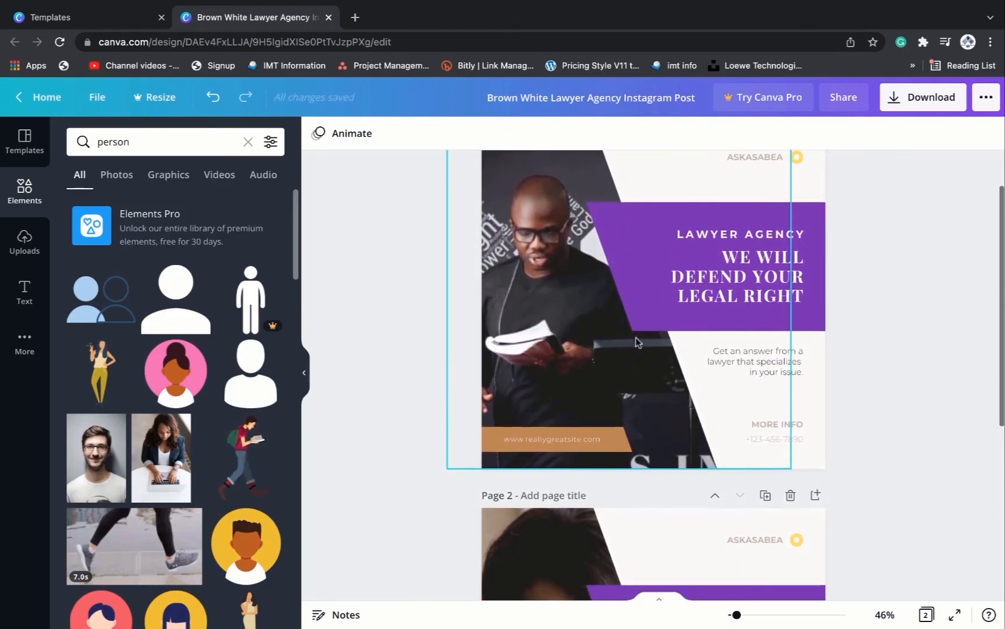
{"action": "scroll", "coordinate": [636, 342], "scroll_direction": "down", "scroll_amount": 4}
{"action": "scroll", "coordinate": [636, 343], "scroll_direction": "up", "scroll_amount": 3}
{"action": "scroll", "coordinate": [636, 343], "scroll_direction": "down", "scroll_amount": 3}
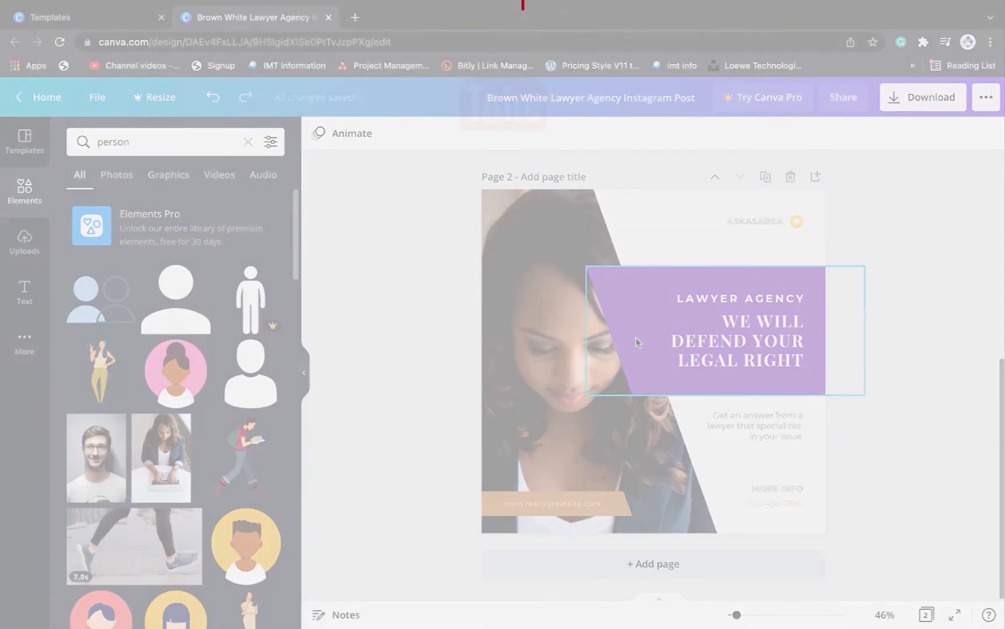